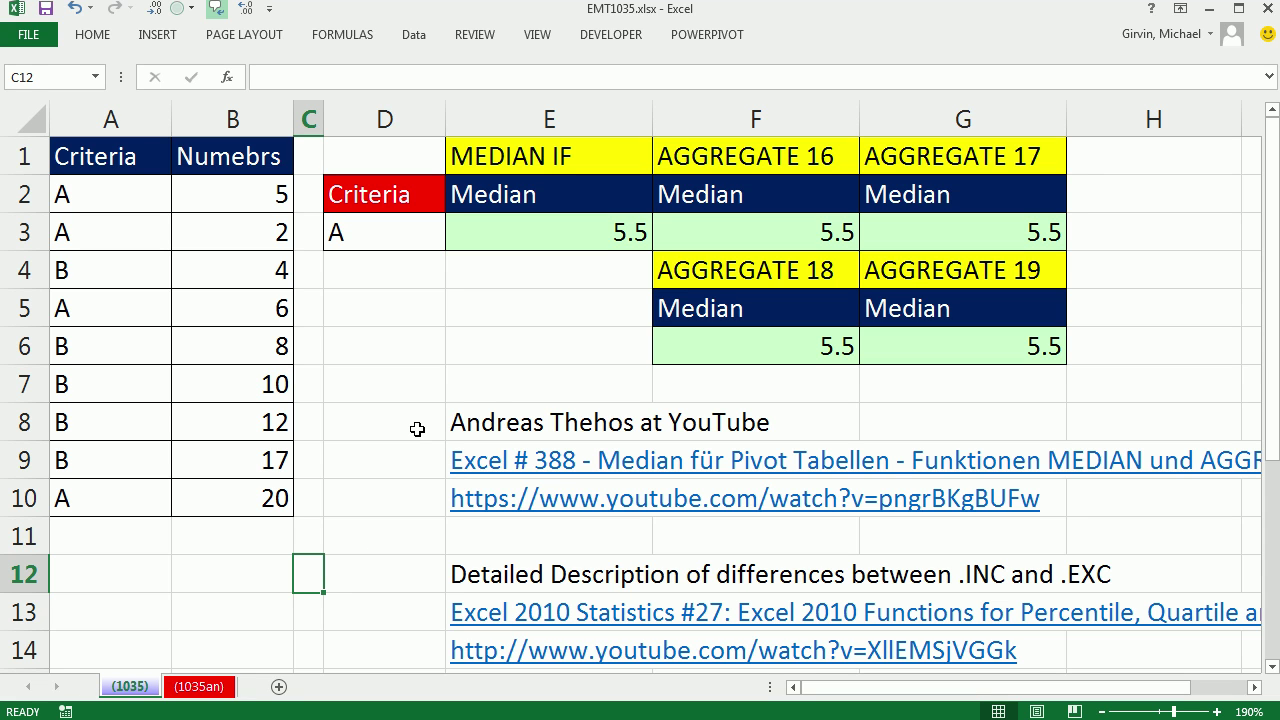
- Select the numbers that belong to criteria A in cells B2:B3, B5 and B10
left_click(417, 429)
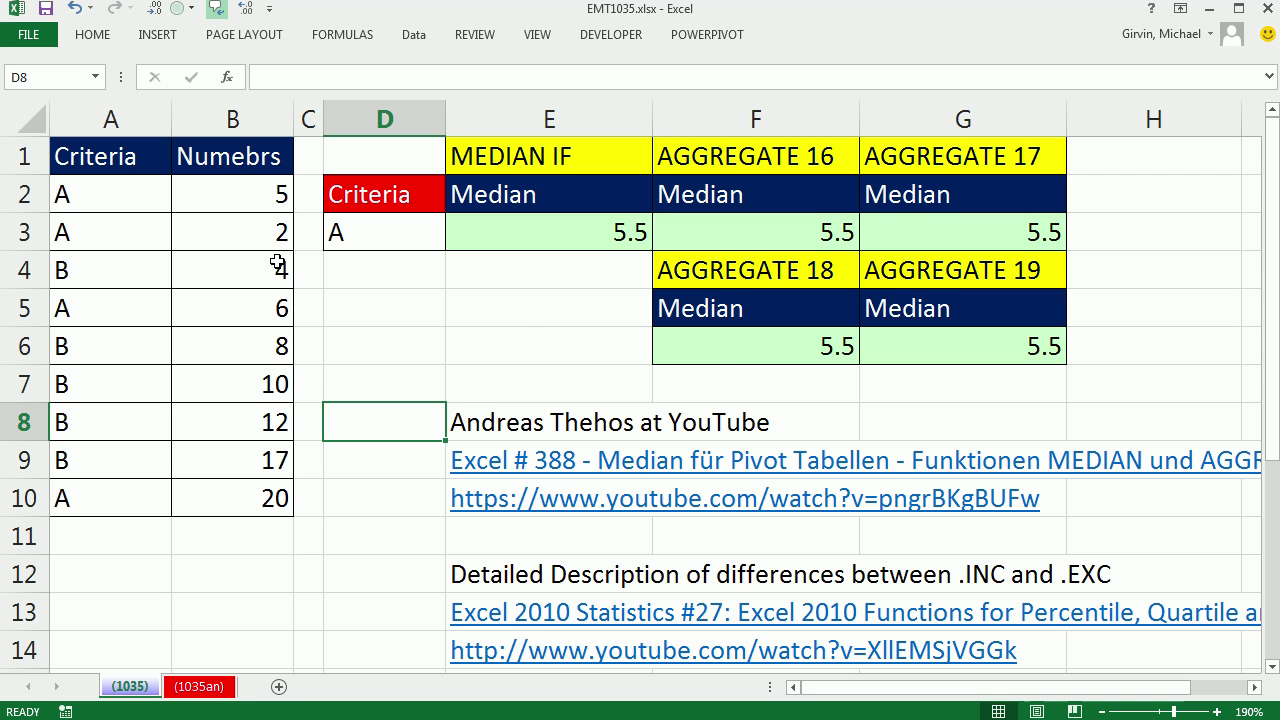
left_click_drag(239, 204, 234, 240)
left_click(244, 312, "ctrl")
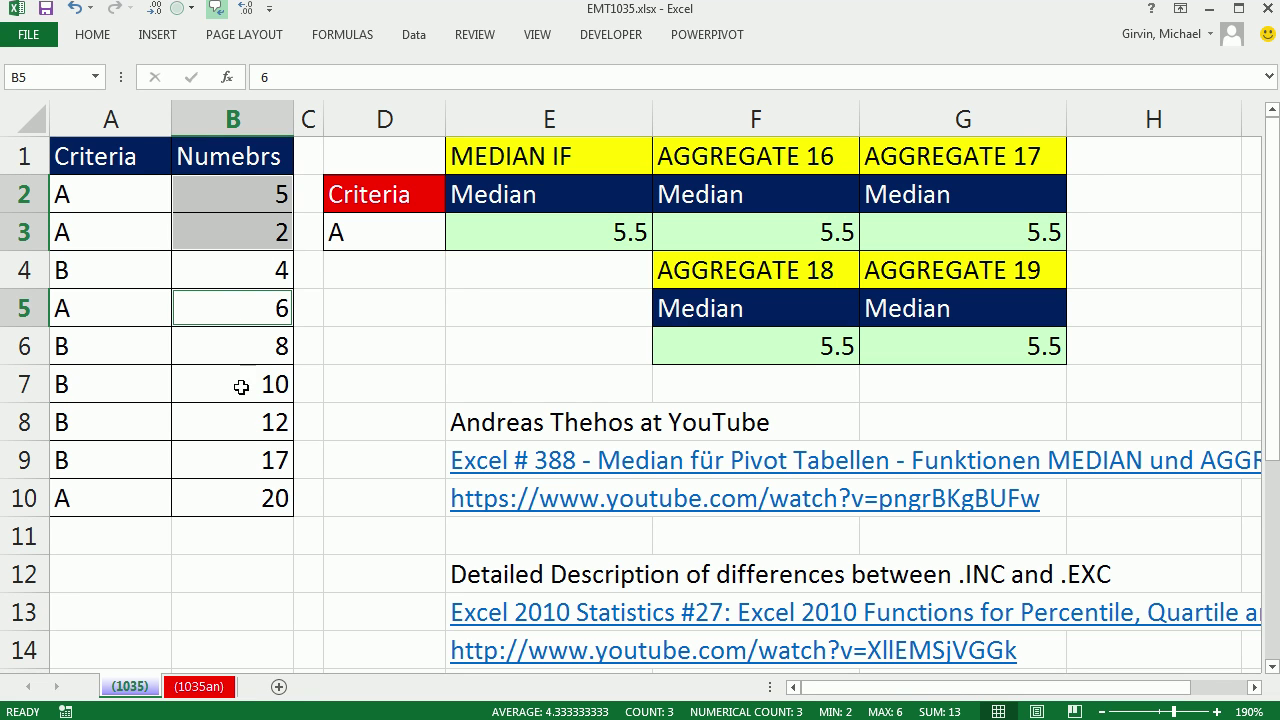
left_click(263, 494, "ctrl")
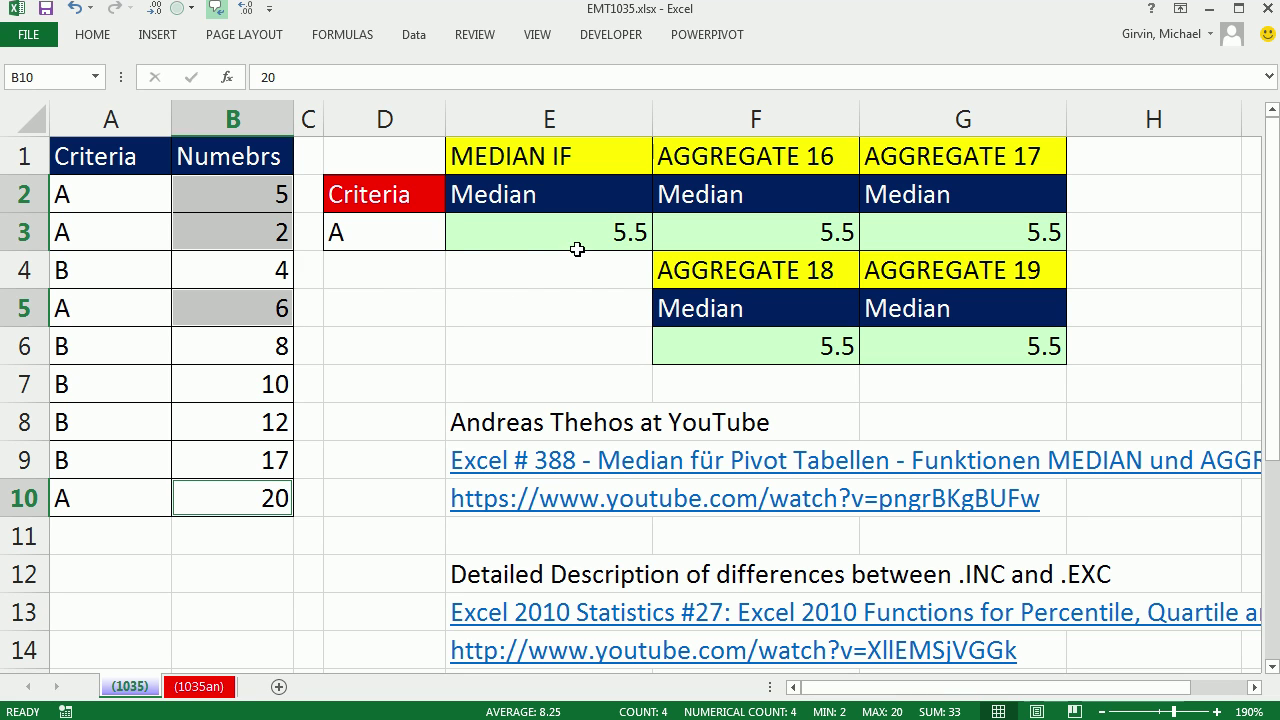
- Change the criteria in cell D3 to B
left_click(426, 234)
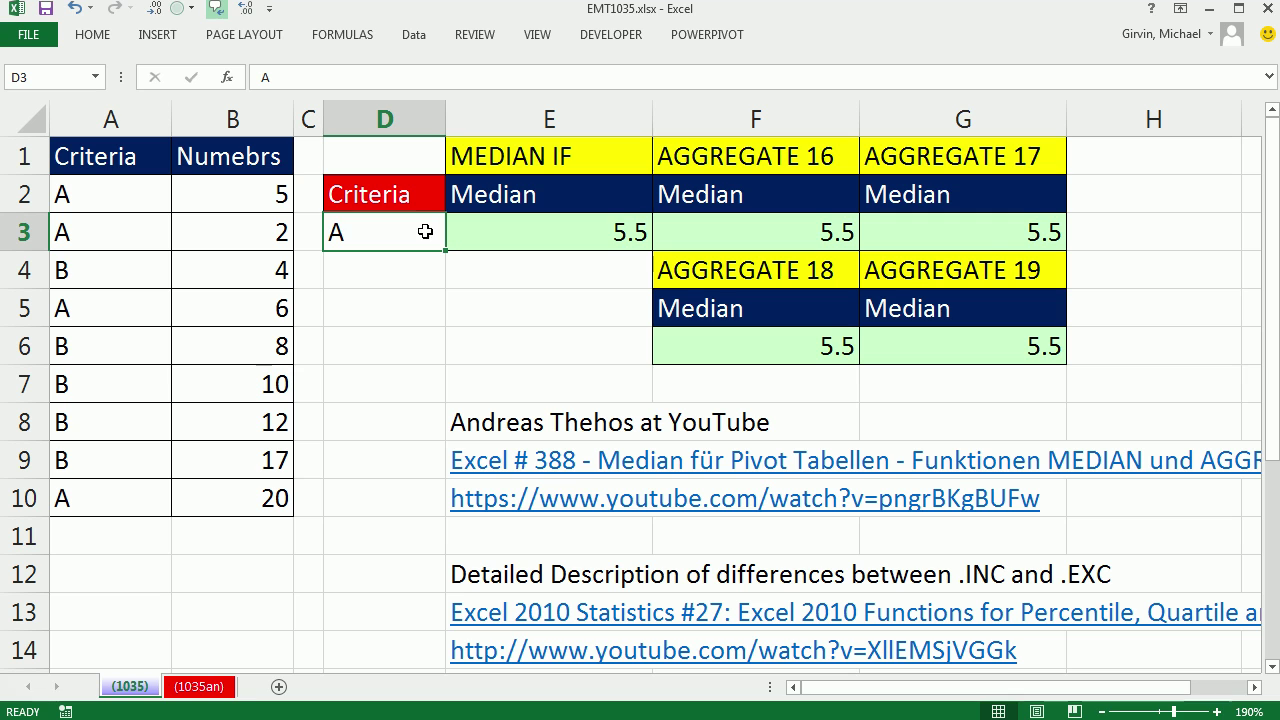
type("B")
key("ctrl+Return")
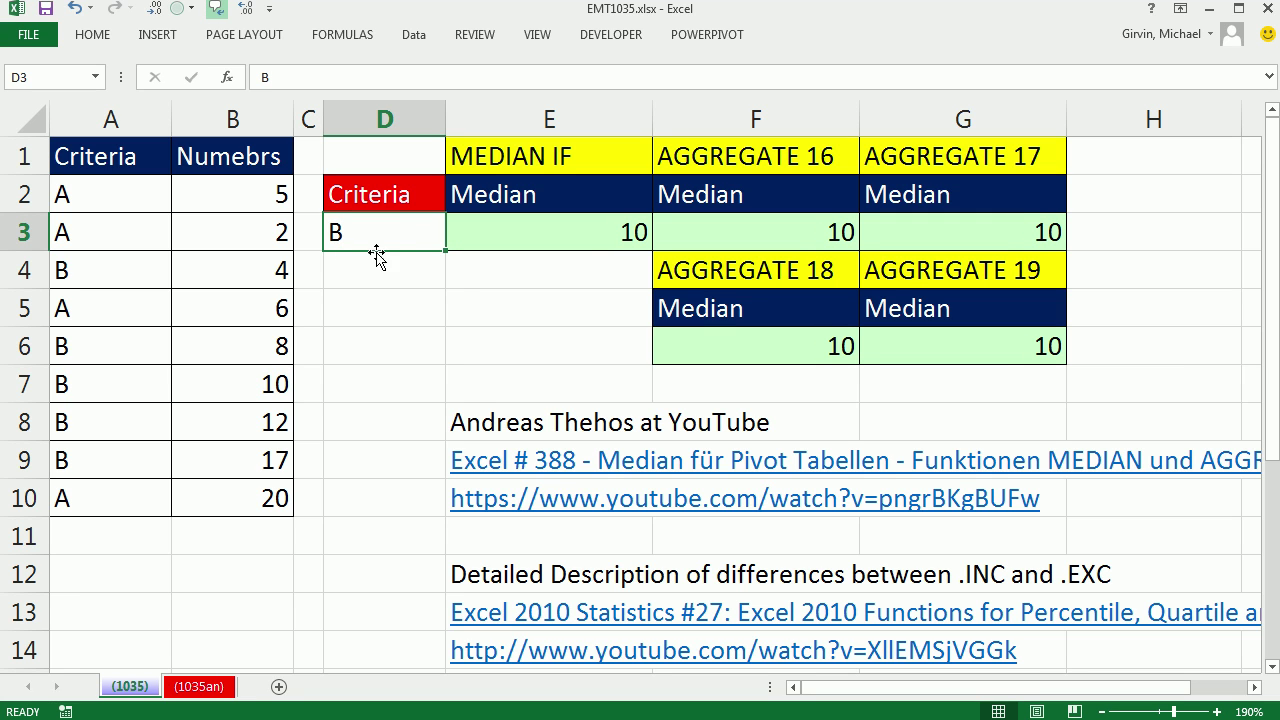
- Select the numbers that belong to criteria B in cells B4 and B6:B9
left_click(253, 270)
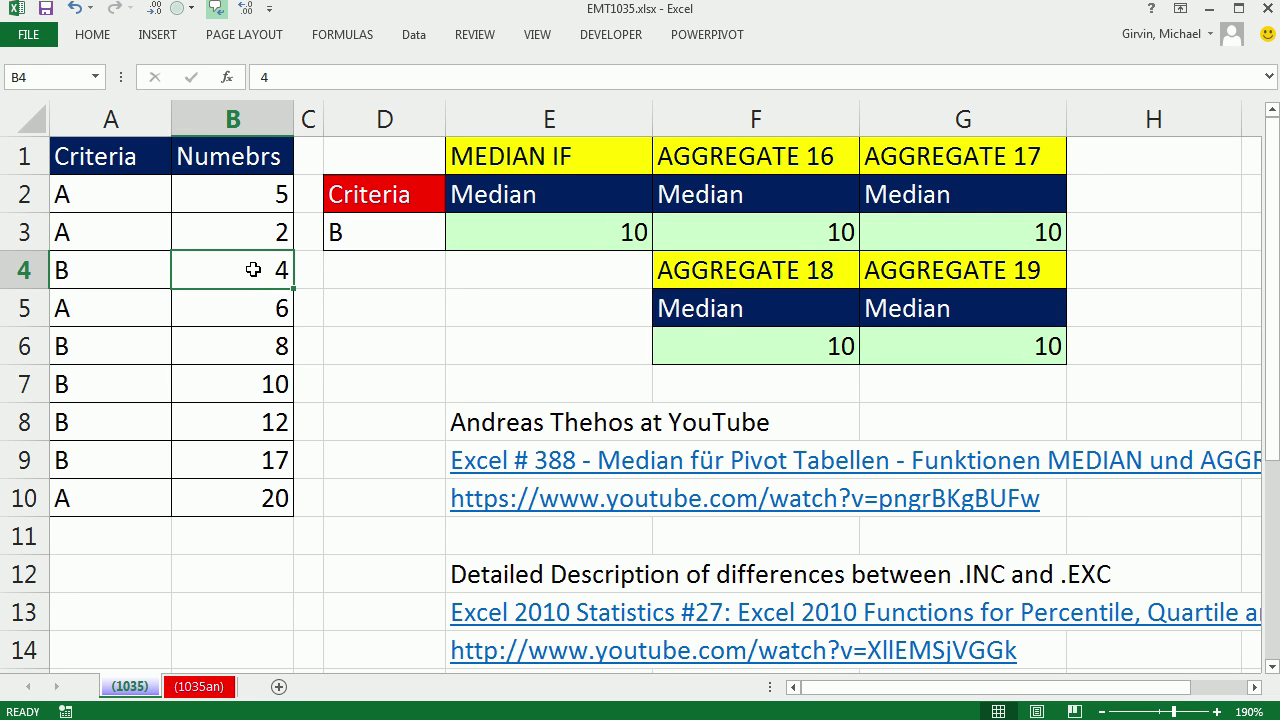
left_click_drag(243, 337, 253, 442)
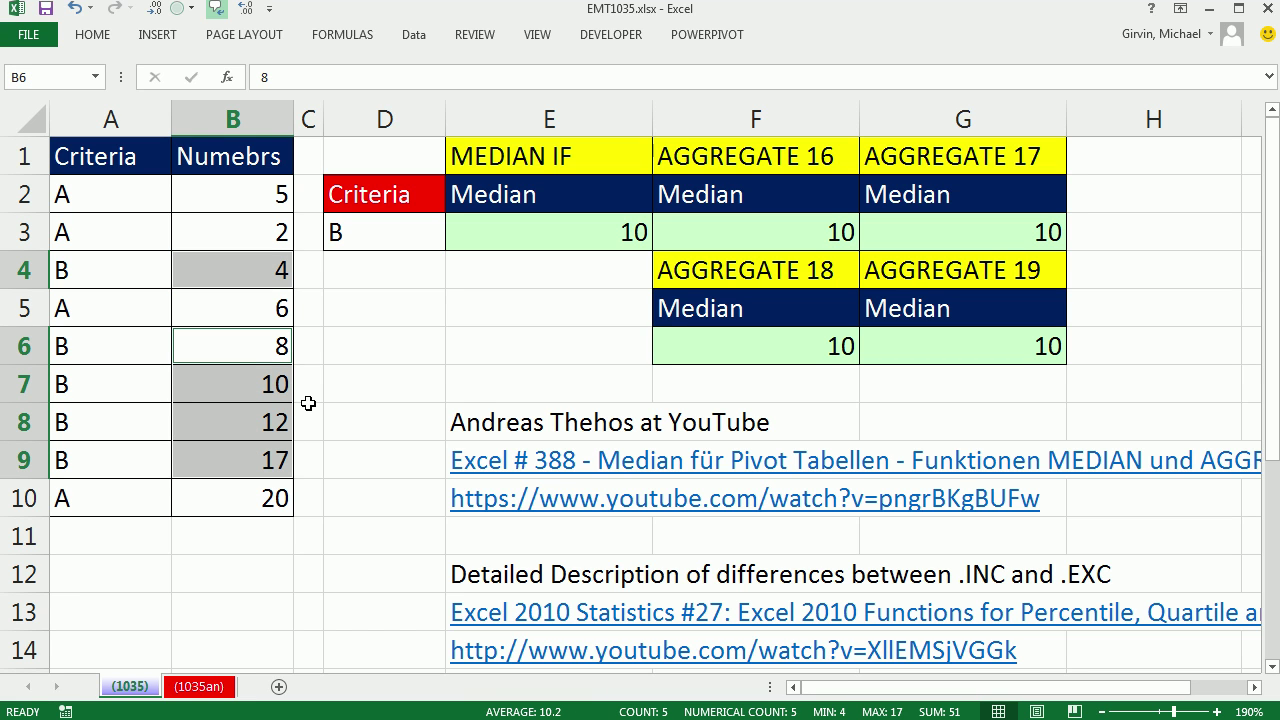
left_click(246, 272)
left_click_drag(238, 343, 236, 451)
- Open the MEDIAN IF formula in E3 for editing and examine the IF function's logical test and value-if-true arguments
left_click(531, 232)
key("F2")
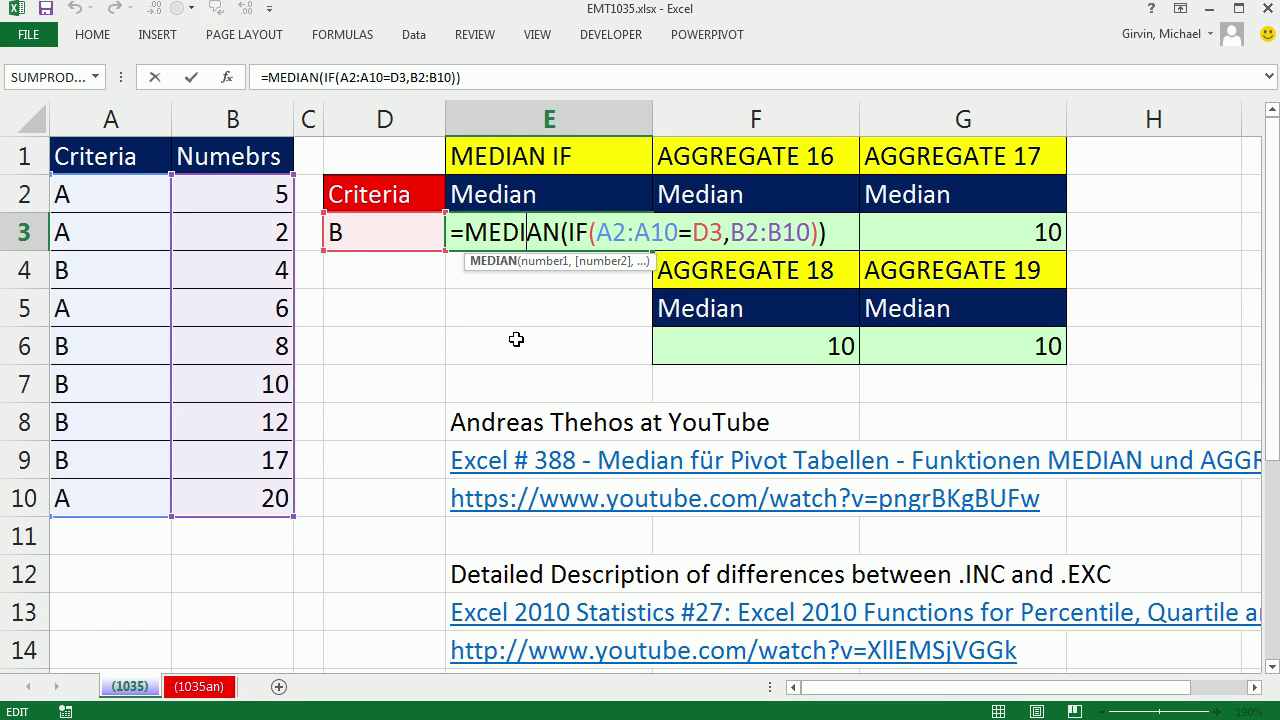
left_click(598, 232)
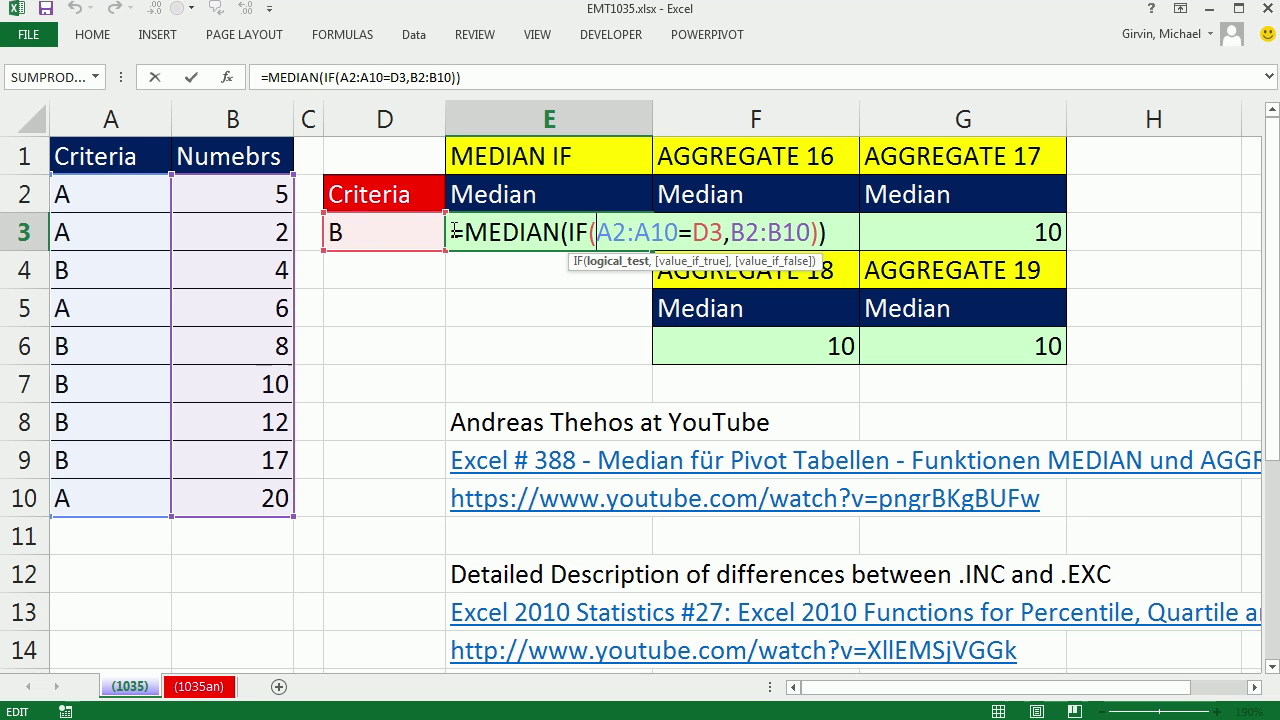
left_click(733, 236)
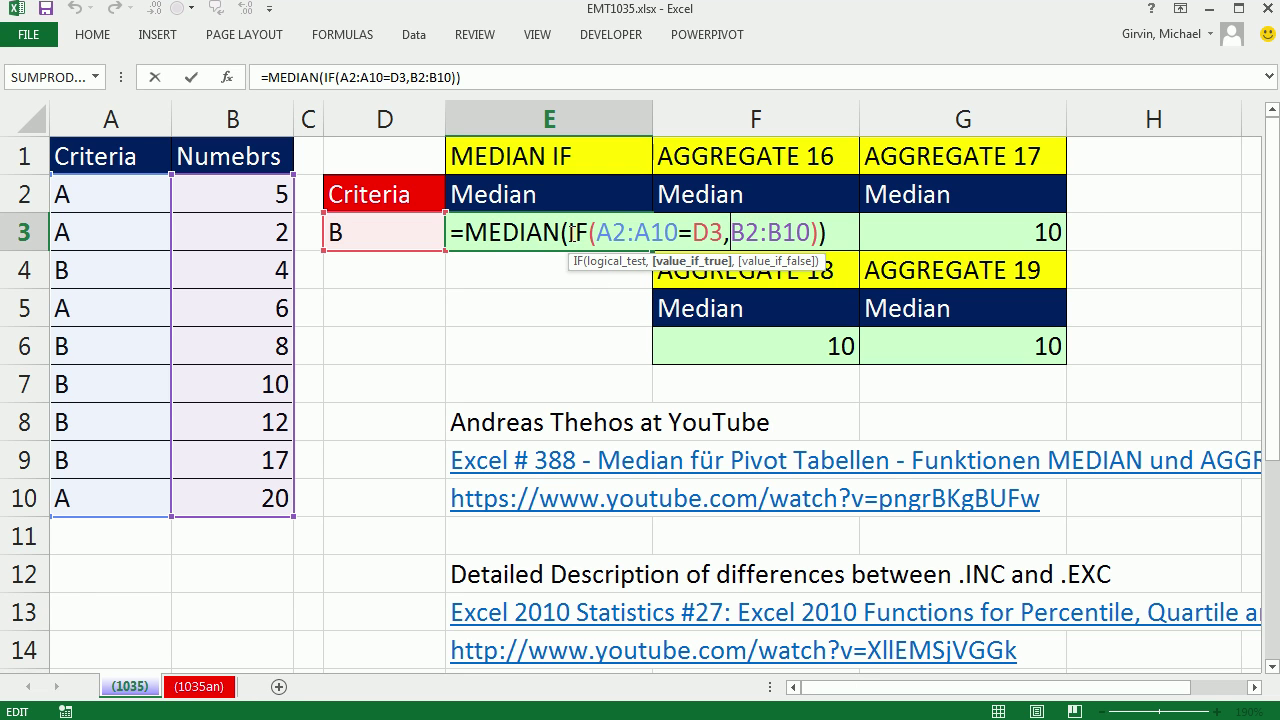
- Evaluate the IF part of the E3 formula in place, undo the evaluation and re-enter the formula as an array formula
left_click_drag(570, 232, 818, 232)
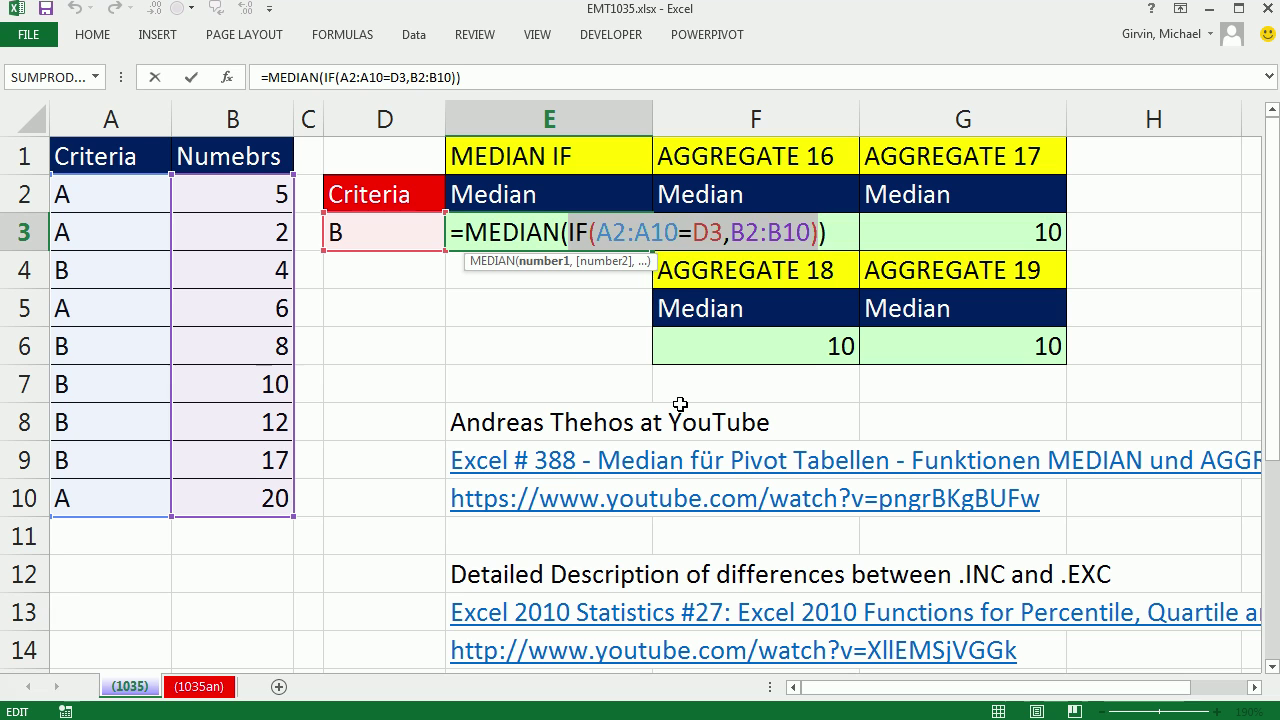
key("F9")
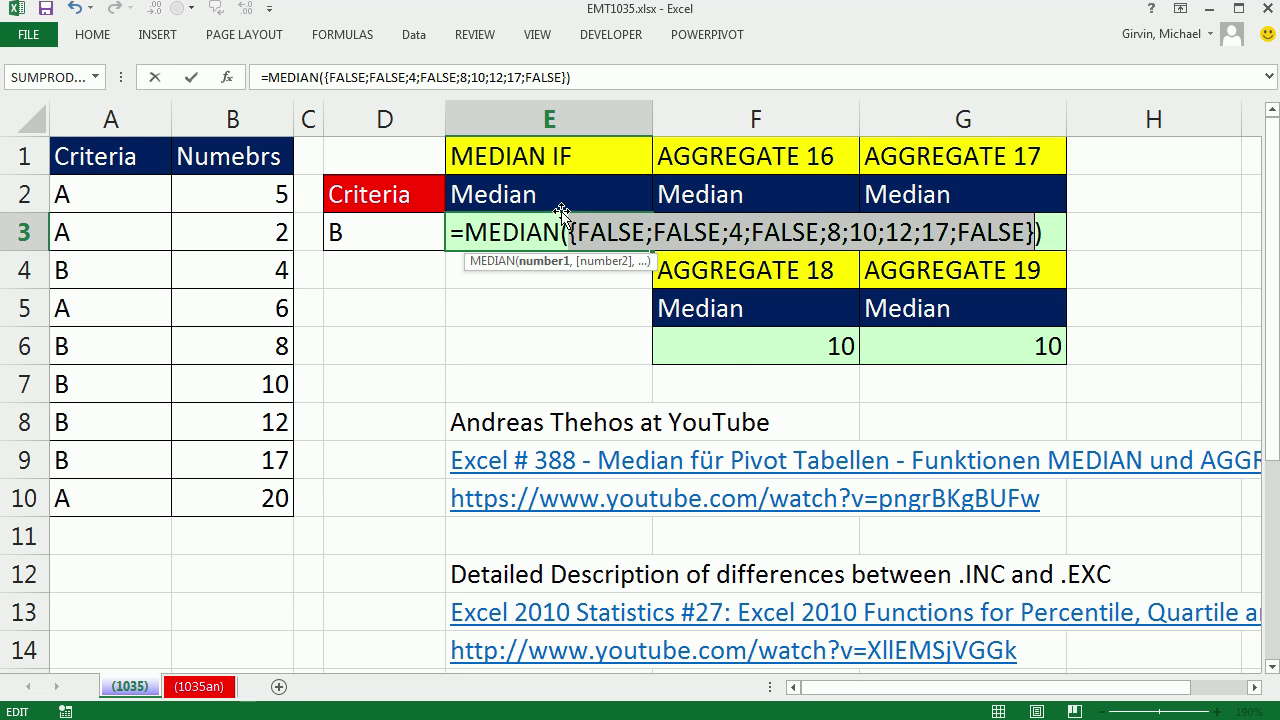
key("ctrl+z")
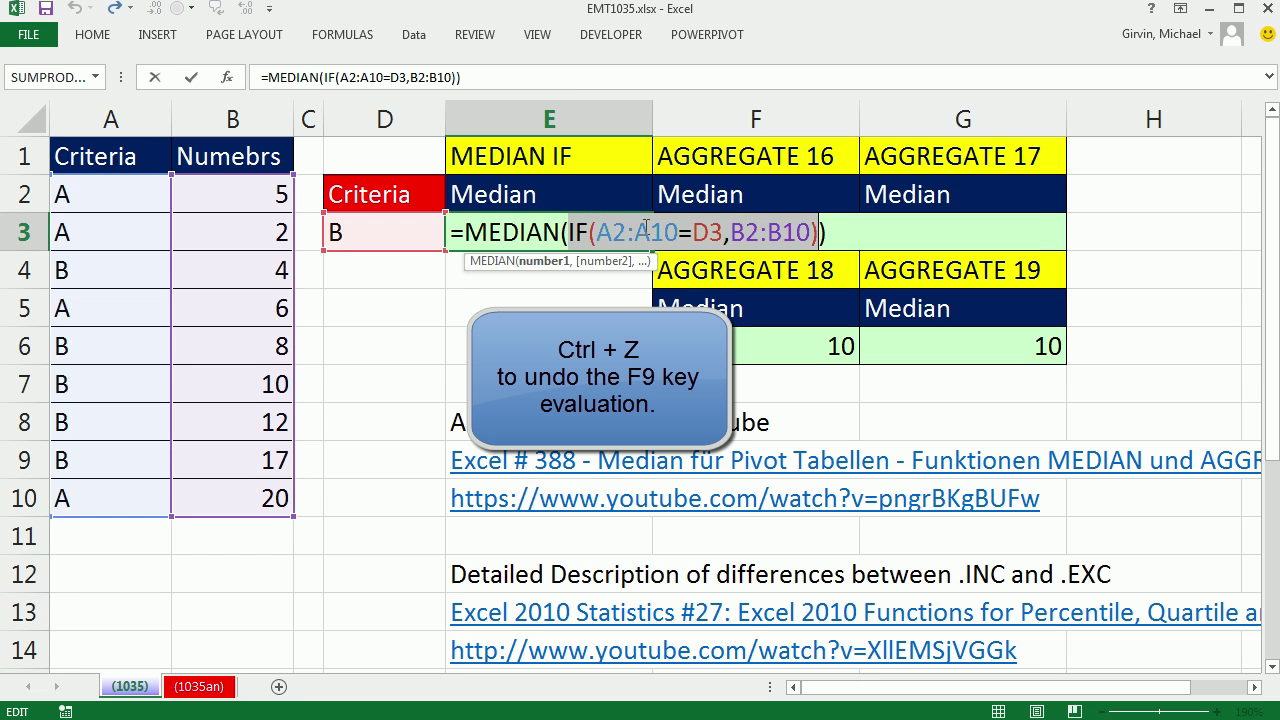
left_click(597, 233)
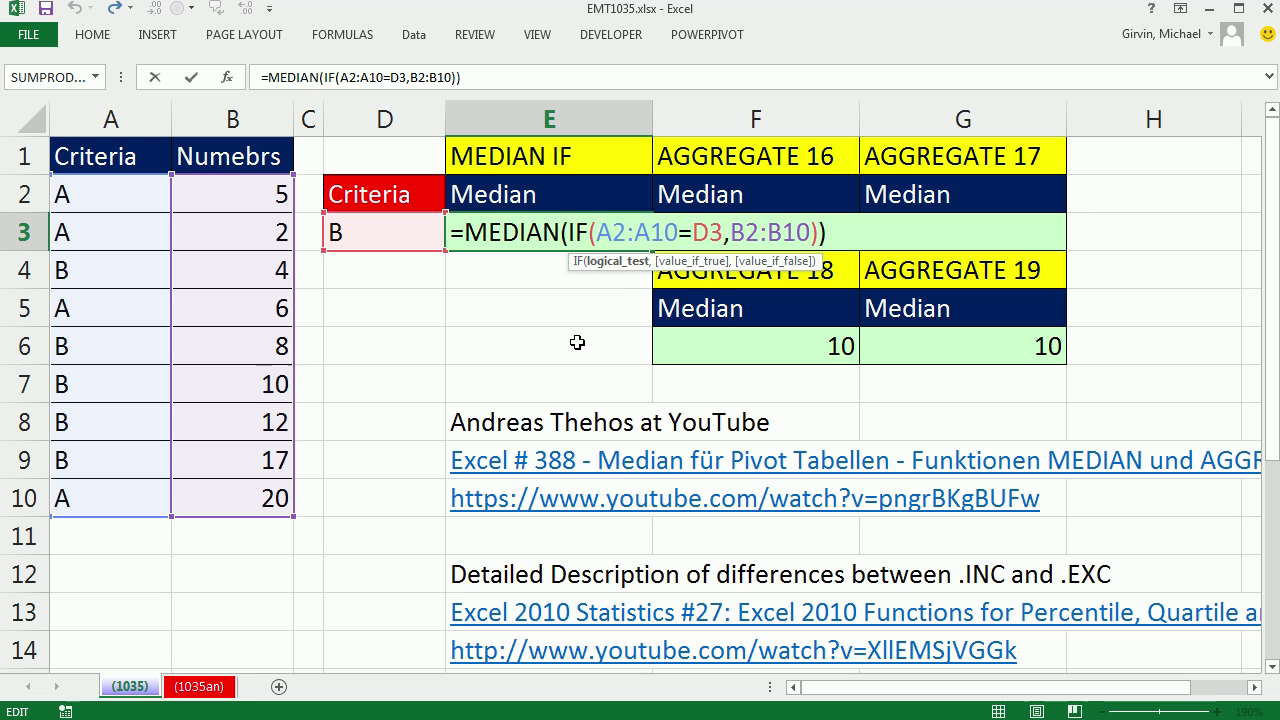
key("ctrl+shift+Return")
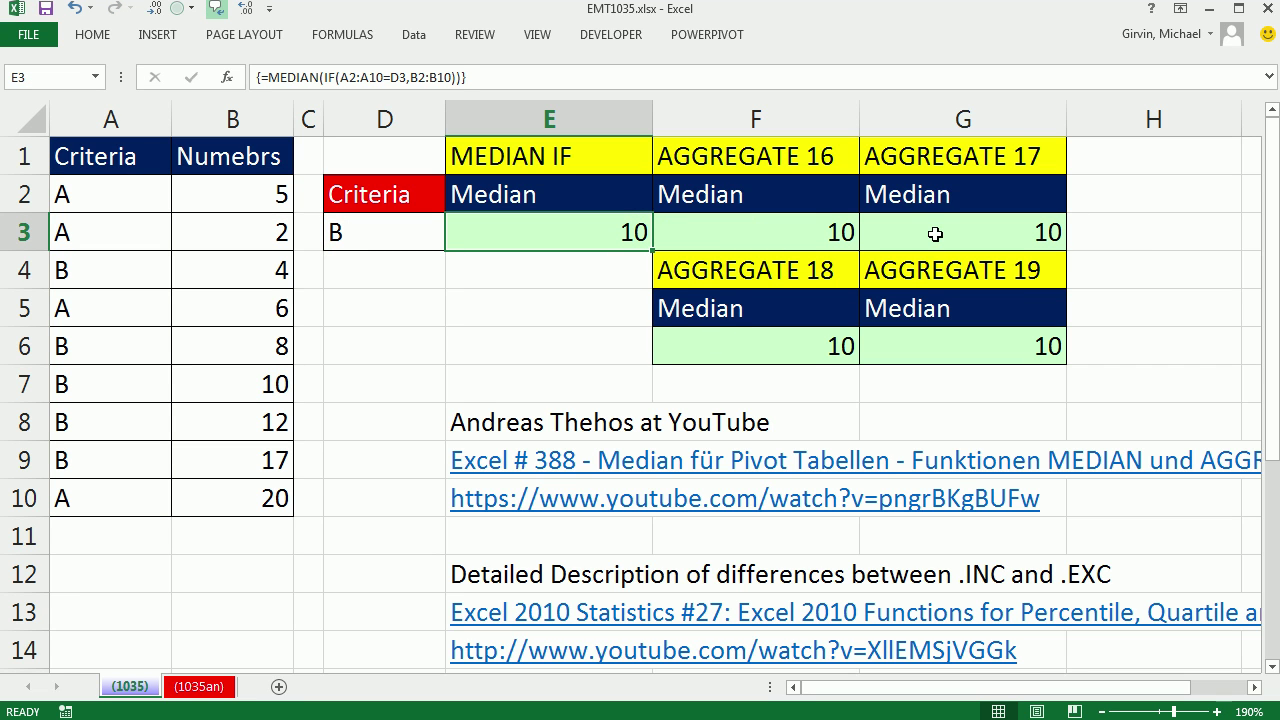
- Clear the AGGREGATE 16 median cell F3 and start a new AGGREGATE formula in it
left_click(800, 235)
key("Delete")
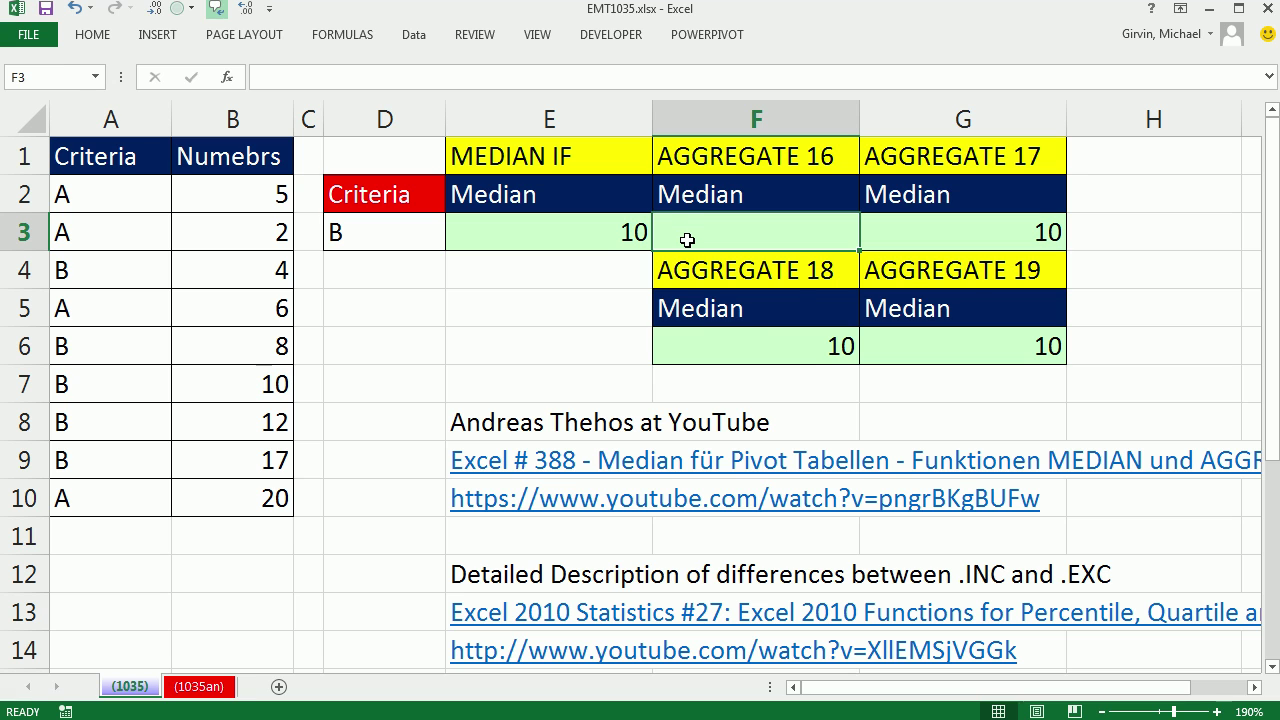
type("=ag")
key("Tab")
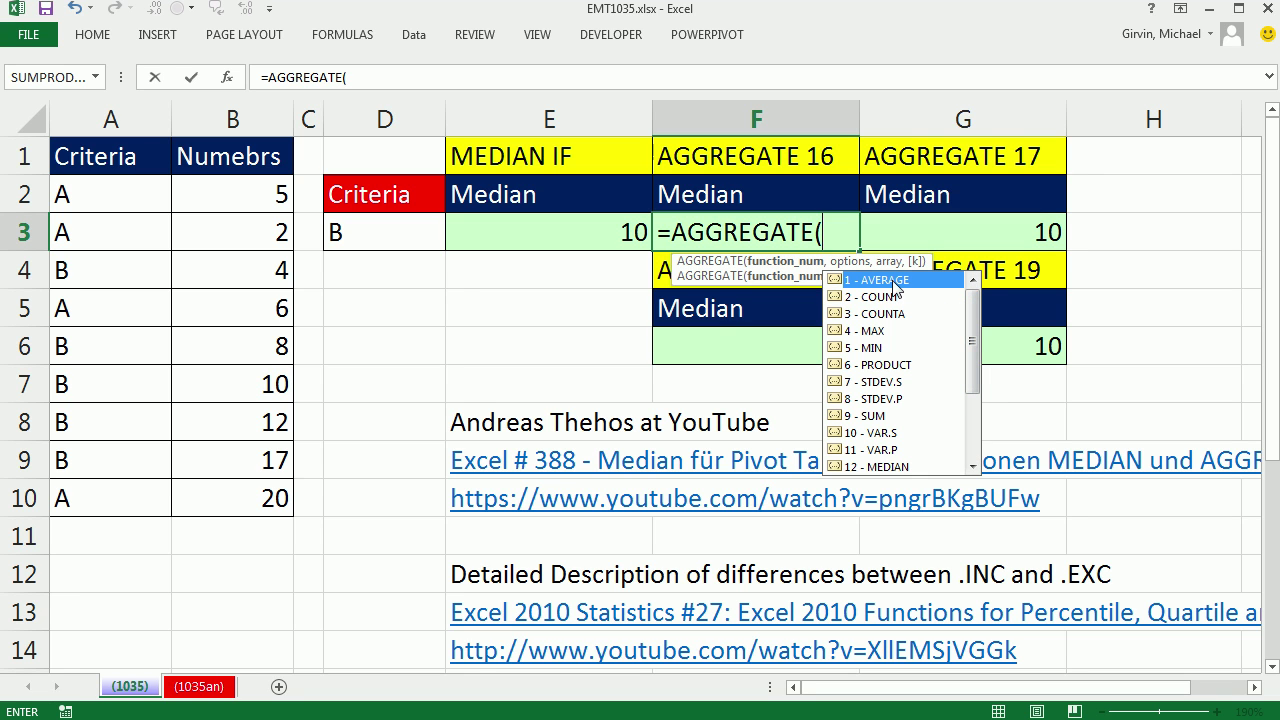
- Look through AGGREGATE's function numbers, including 12 - MEDIAN and 14 - LARGE, and highlight 16 - PERCENTILE.INC
left_click_drag(975, 305, 980, 335)
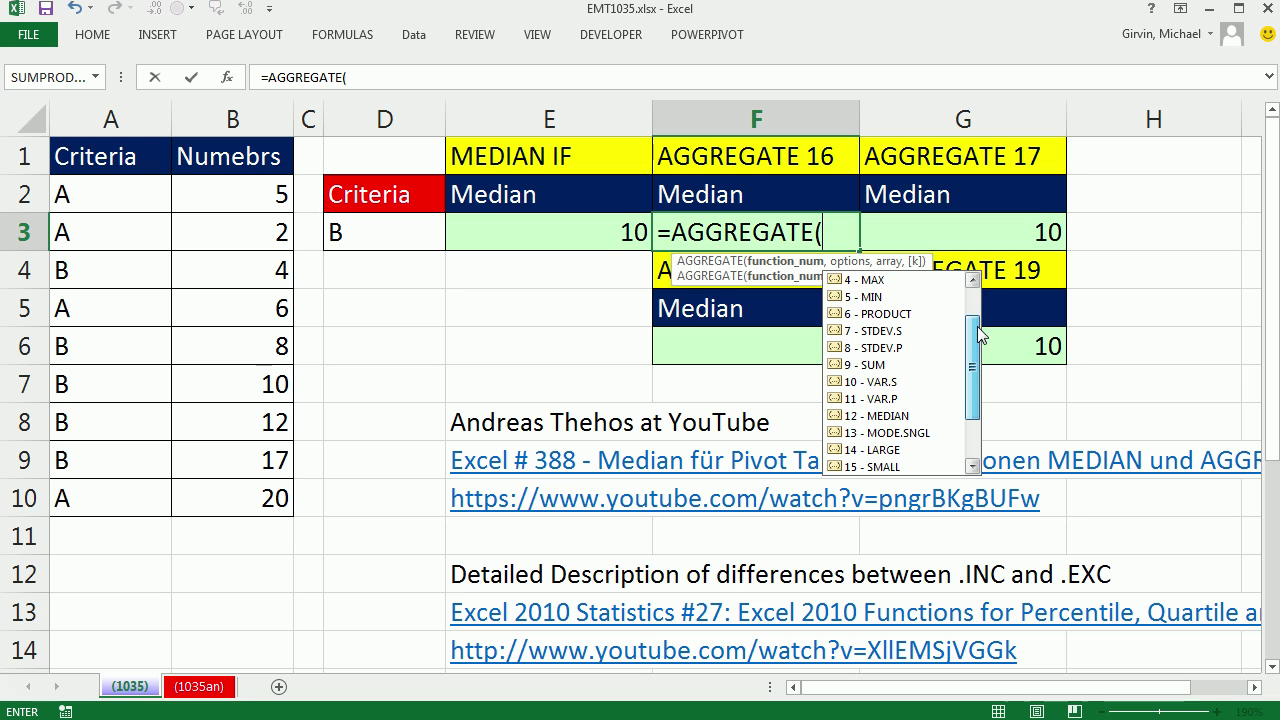
left_click(878, 418)
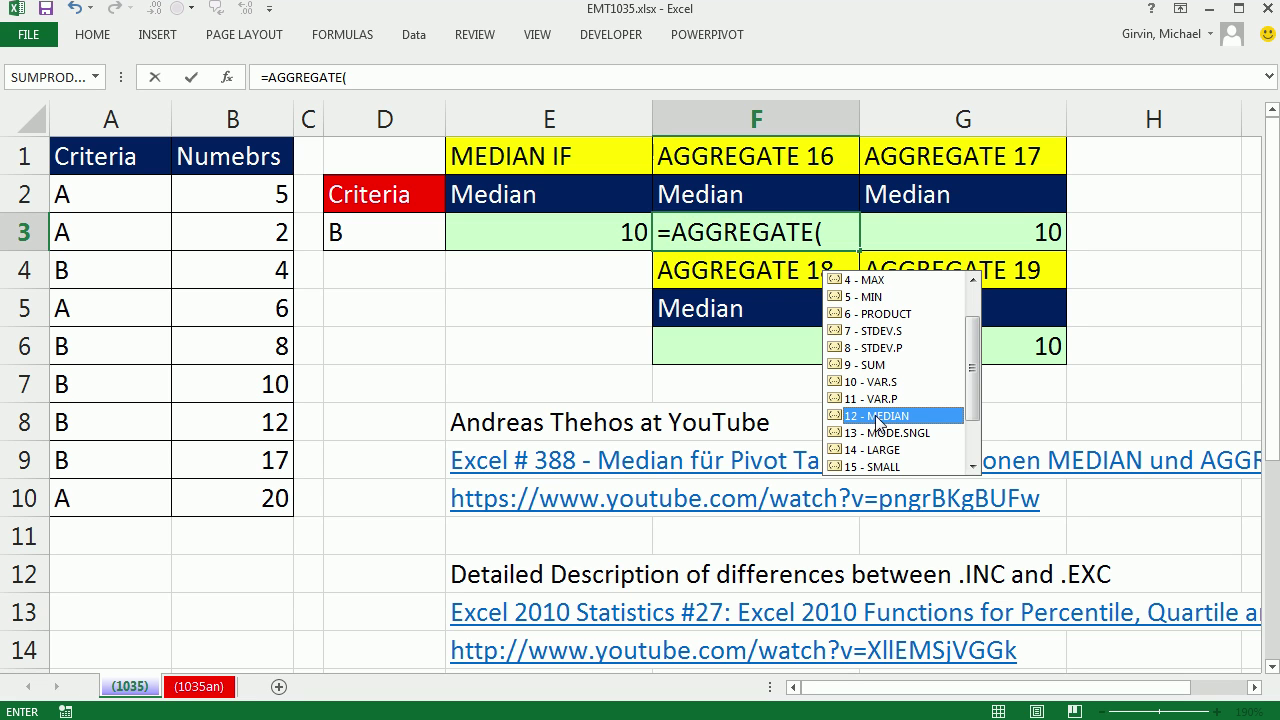
left_click_drag(975, 360, 975, 430)
left_click(888, 382)
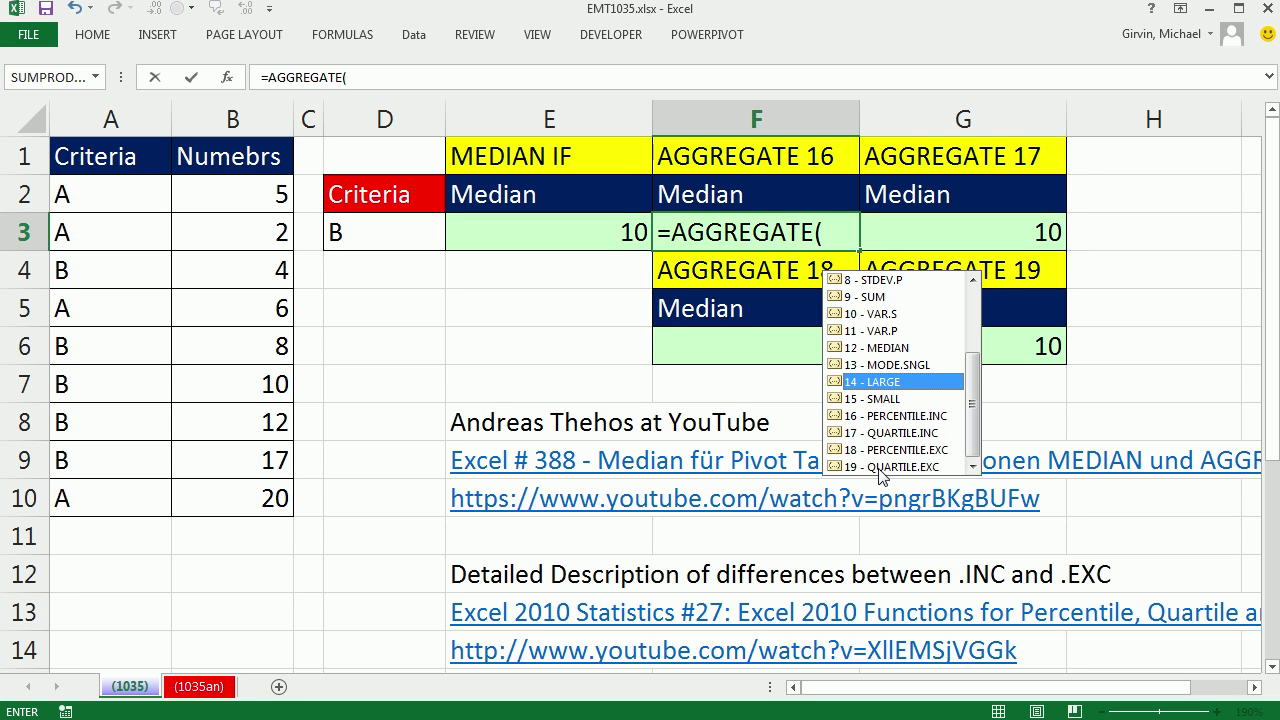
left_click(911, 417)
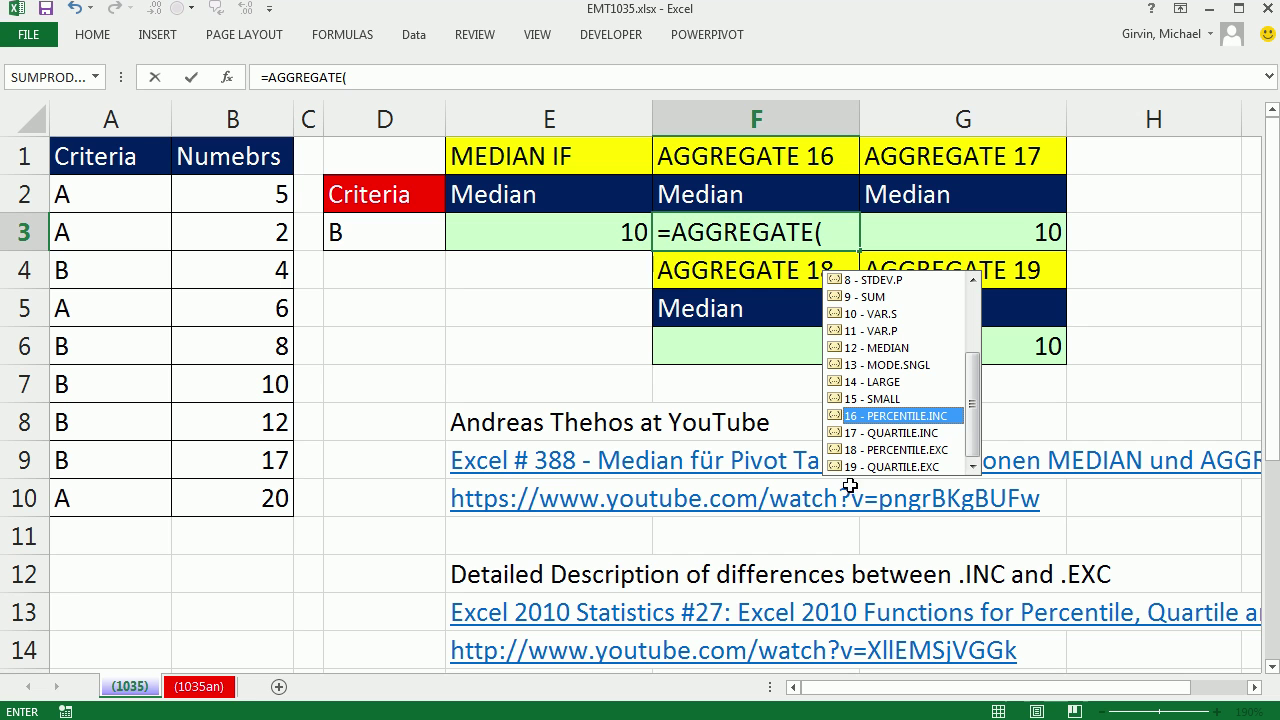
- Examine the notes further down the sheet comparing the .EXC and .INC versions of PERCENTILE and QUARTILE
left_click_drag(1274, 422, 1275, 522)
scroll(1270, 588, "down", 2)
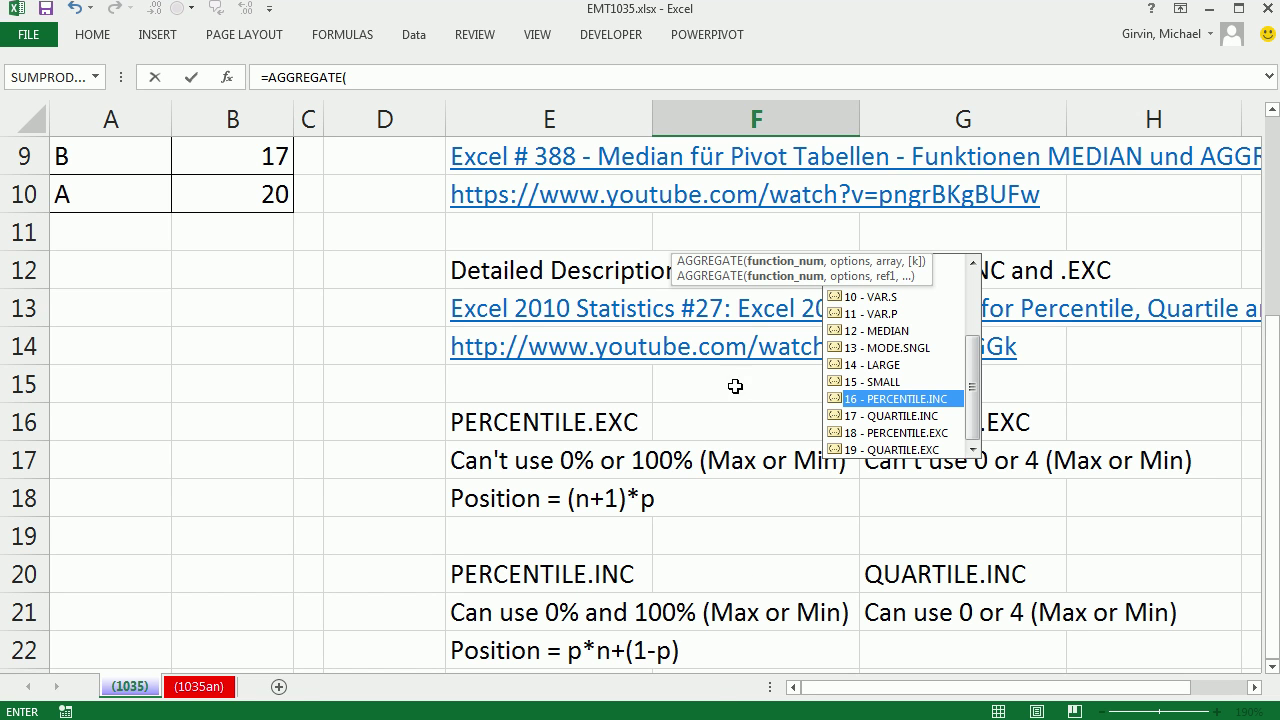
left_click_drag(1270, 358, 1270, 348)
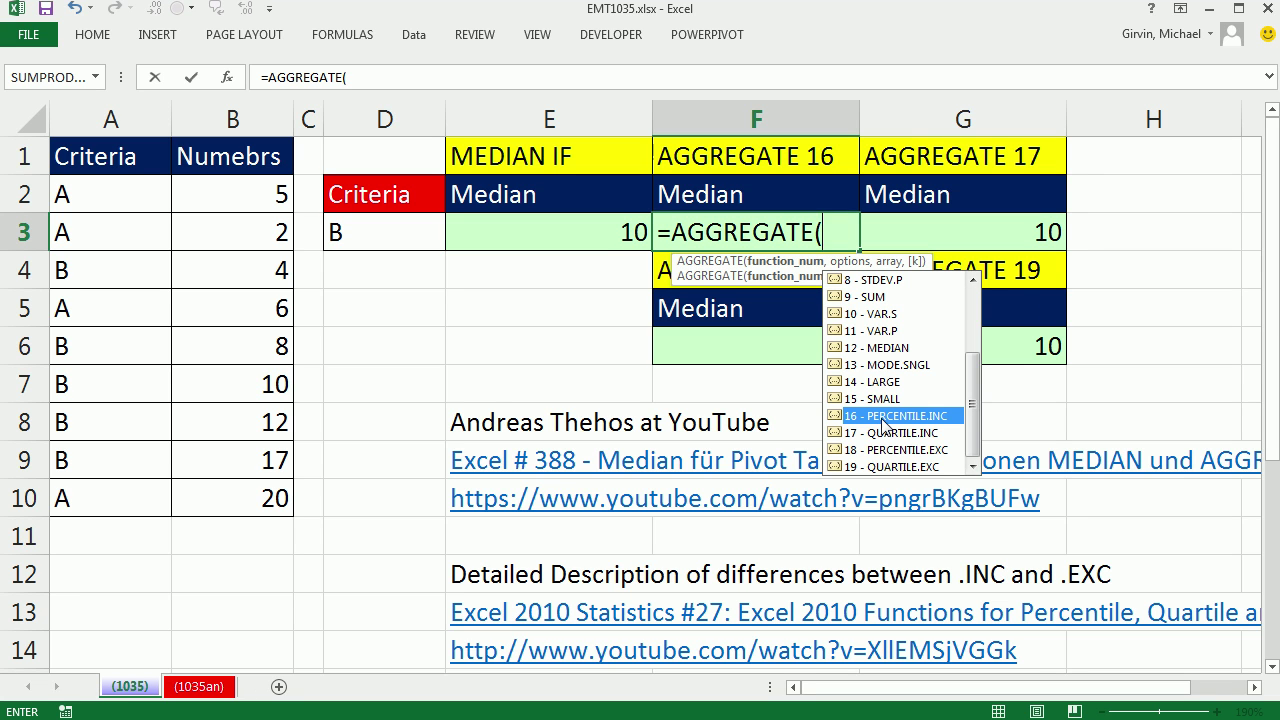
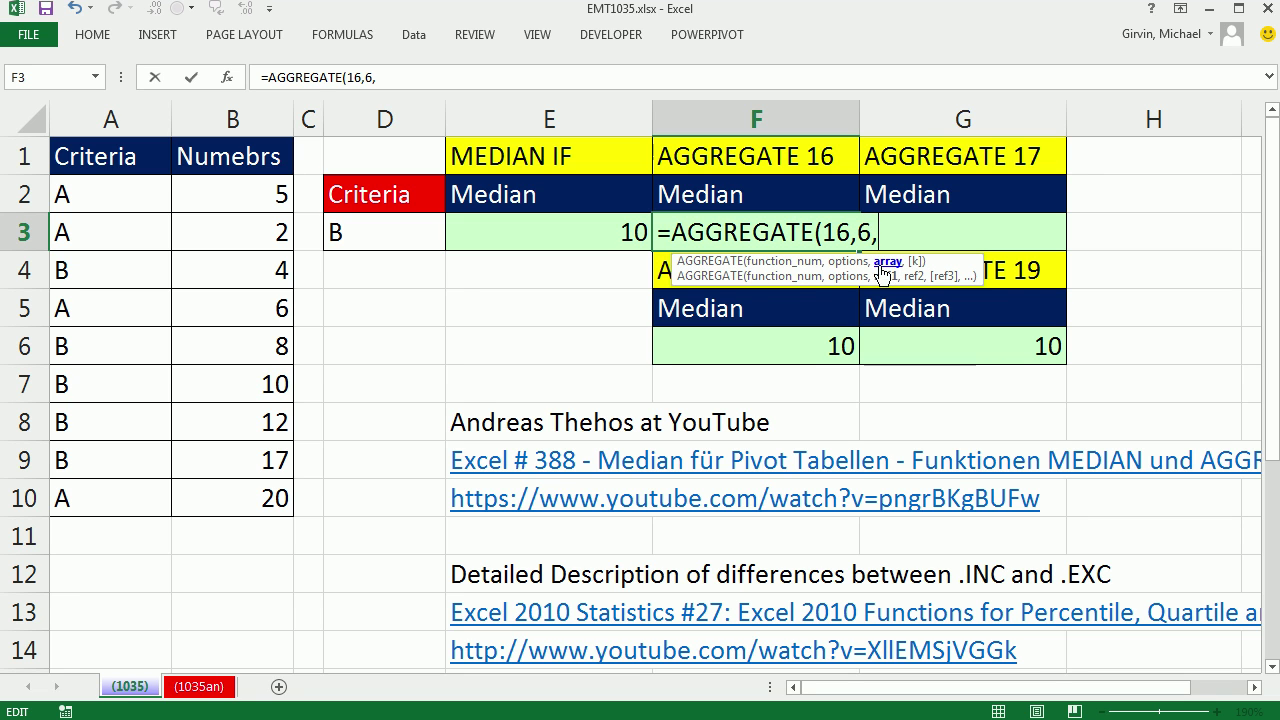
- Enter B2:B10/(A2:A10=D3) as the array argument of the AGGREGATE formula in F3
left_click_drag(196, 195, 212, 499)
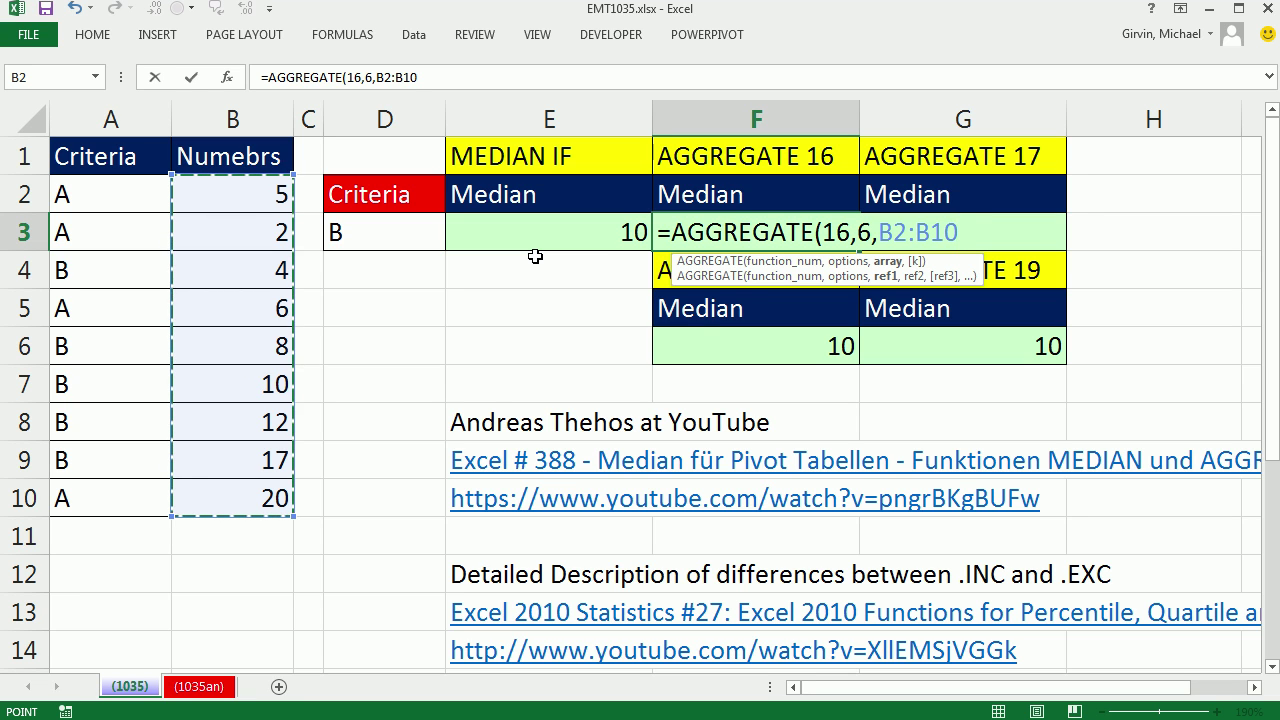
type("/")
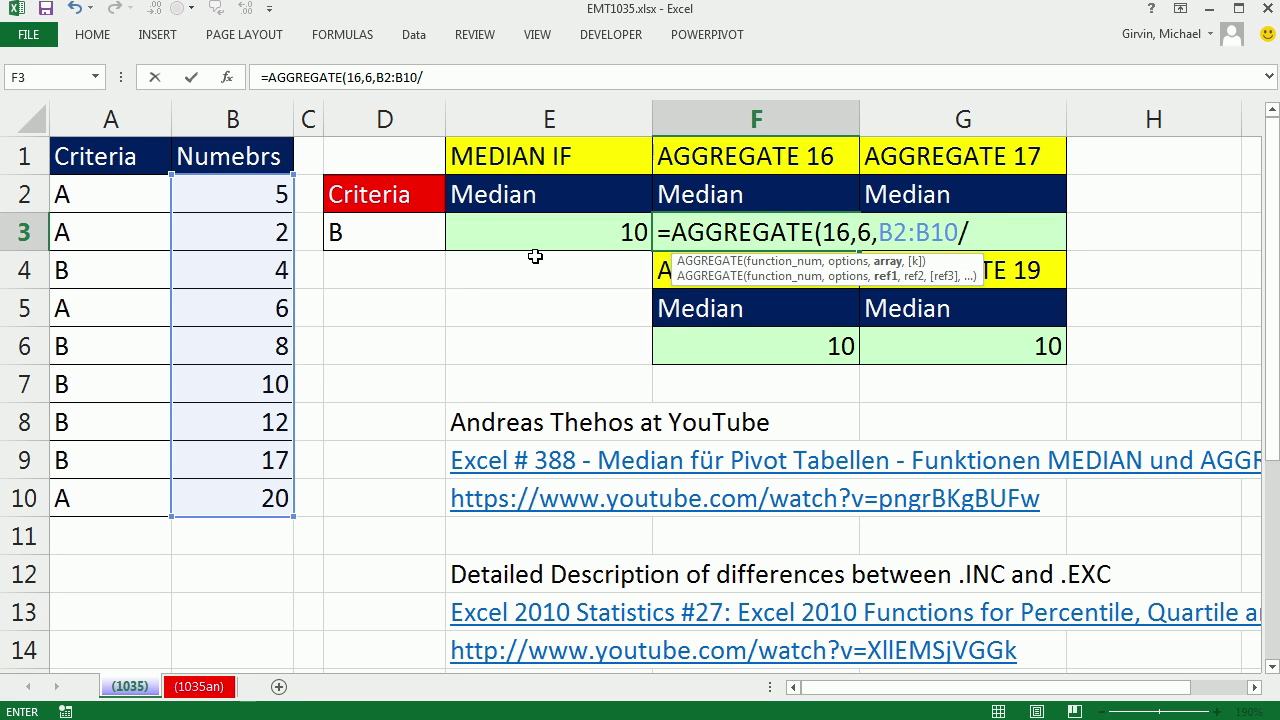
type("(")
left_click(96, 194)
left_click_drag(102, 249, 109, 494)
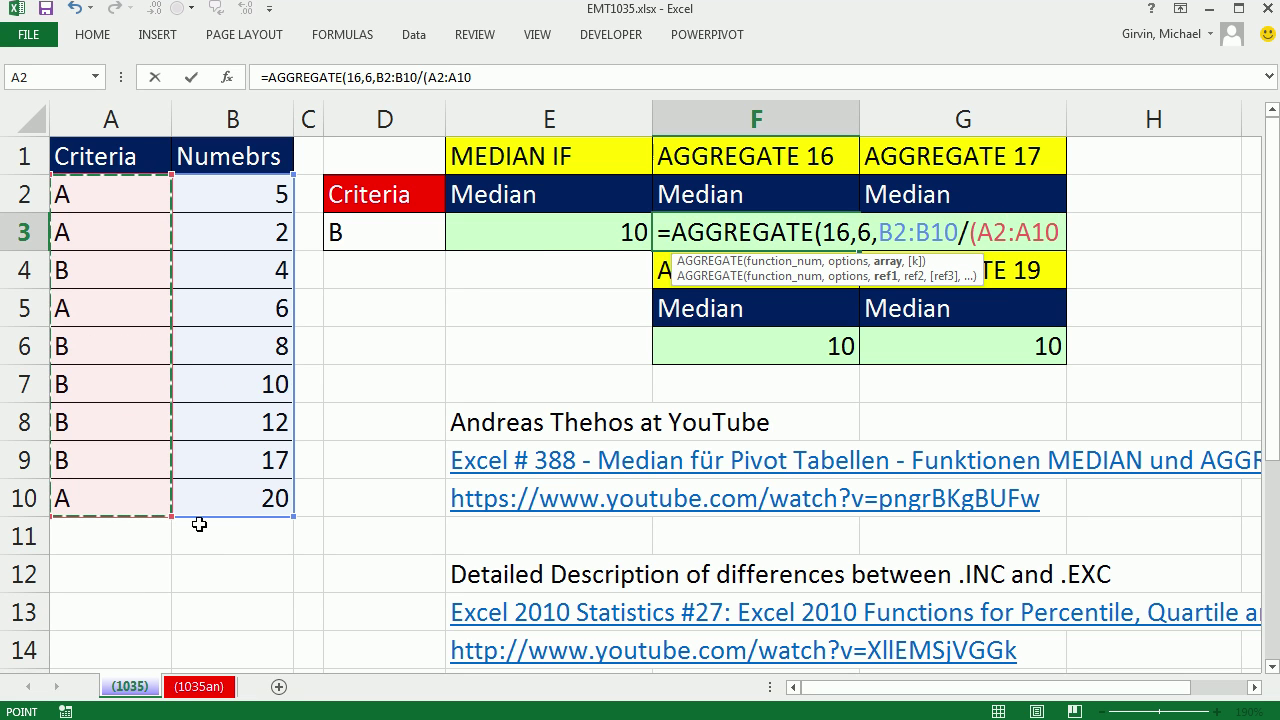
type("=")
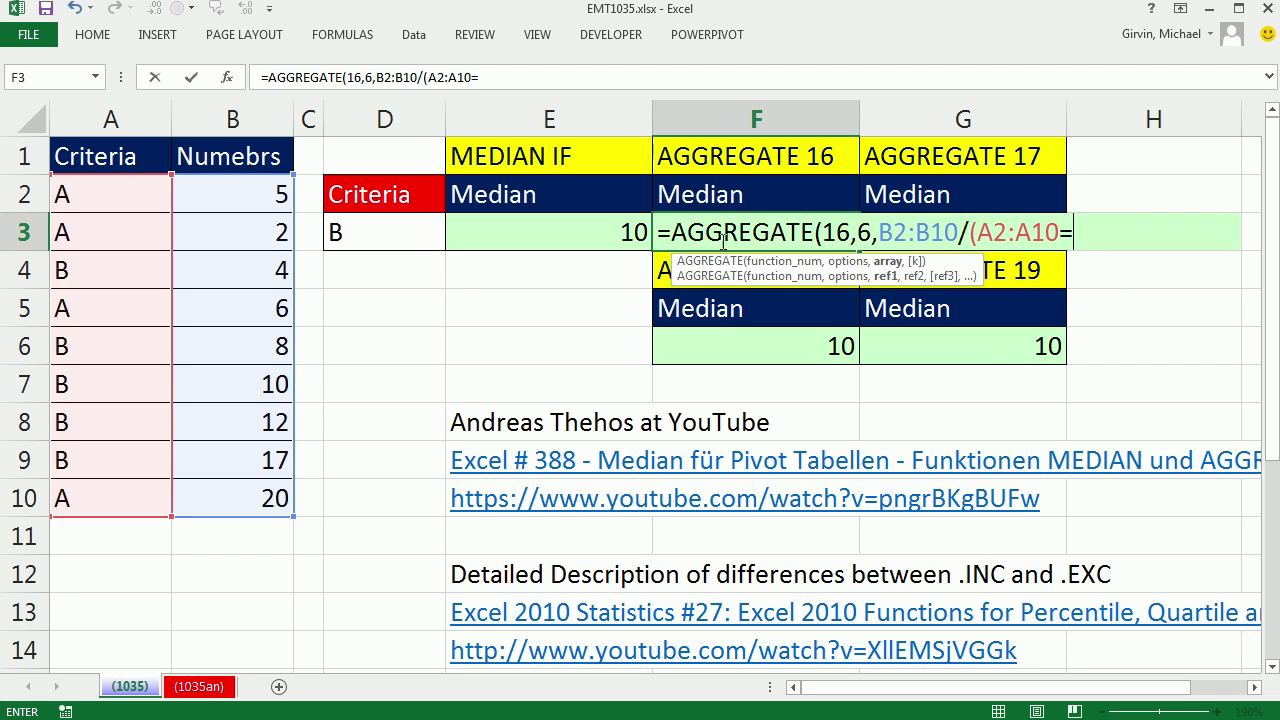
left_click(400, 233)
type(")")
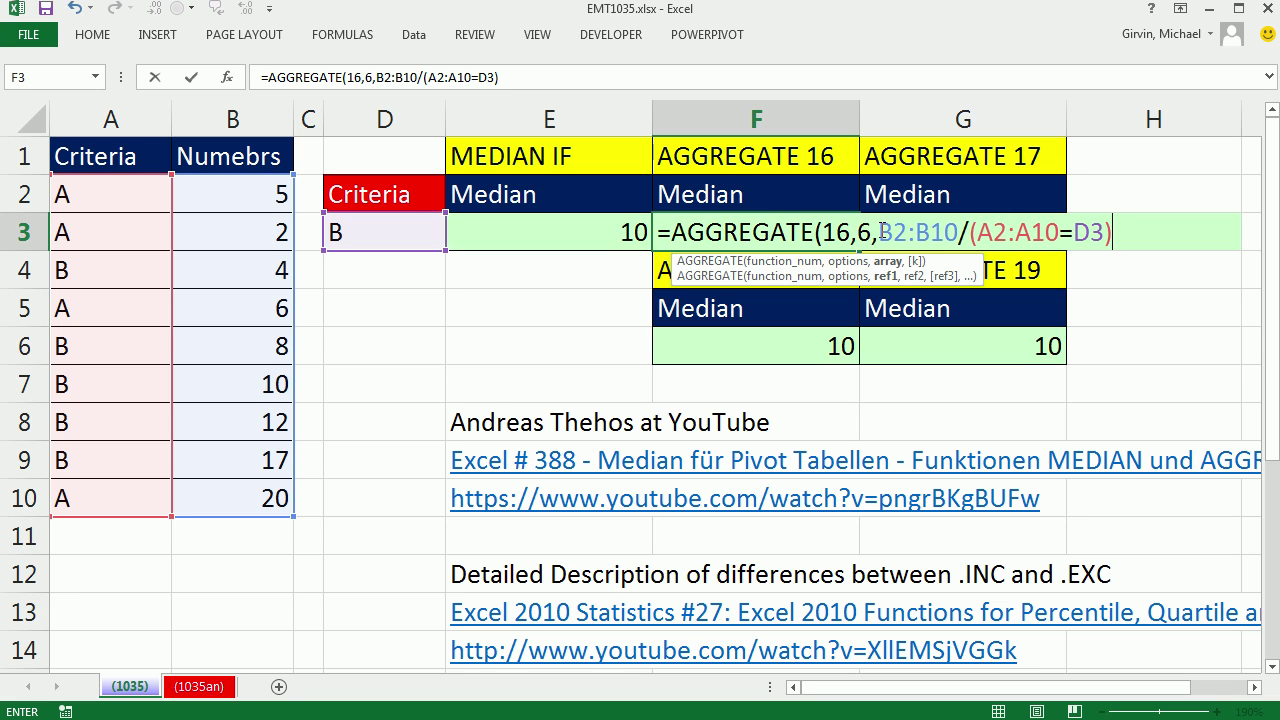
- Evaluate the B2:B10/(A2:A10=D3) array argument in place, and undo the evaluation
left_click_drag(880, 232, 1183, 226)
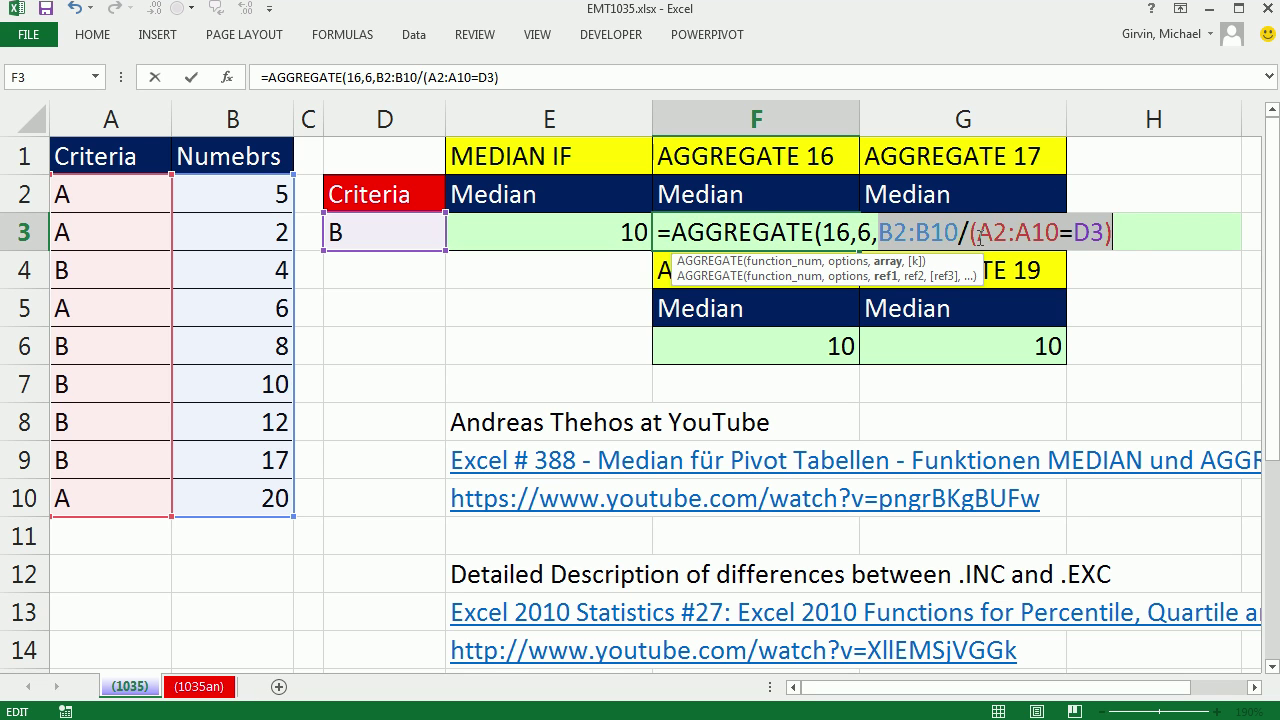
key("F9")
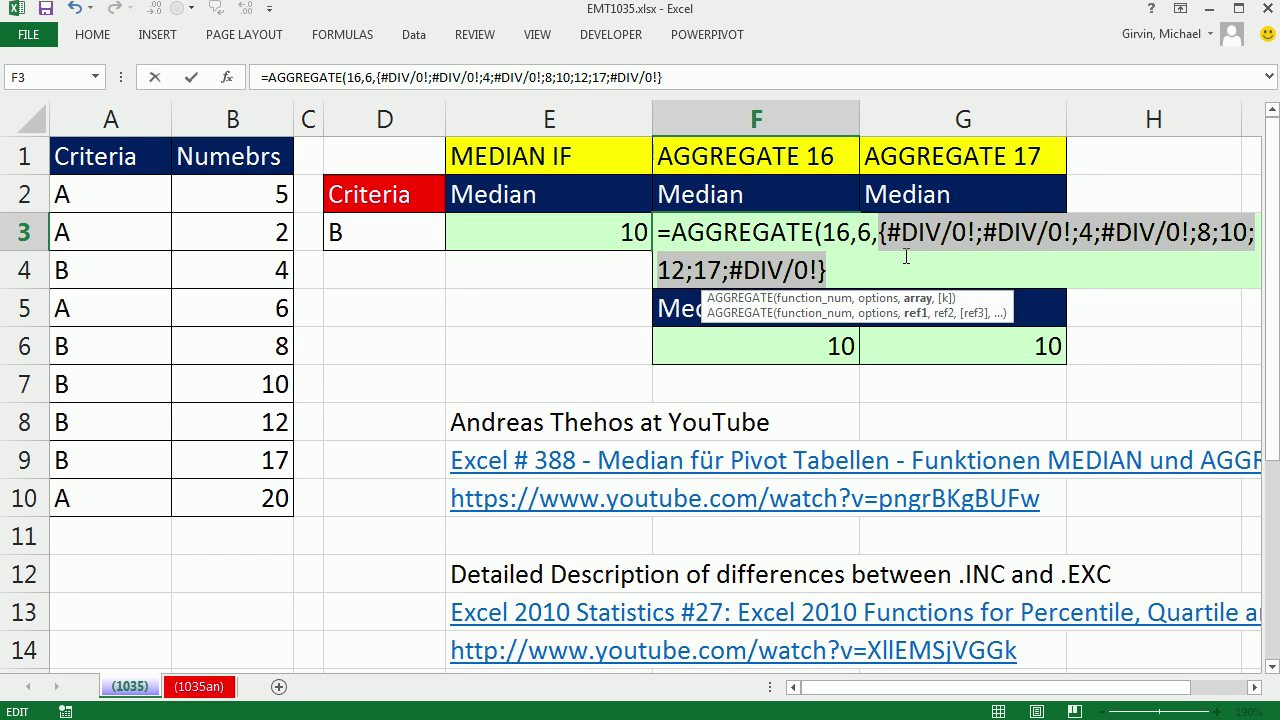
key("ctrl+z")
- Add .5 as the k argument at the end of the AGGREGATE formula and close its parenthesis
left_click(1134, 233)
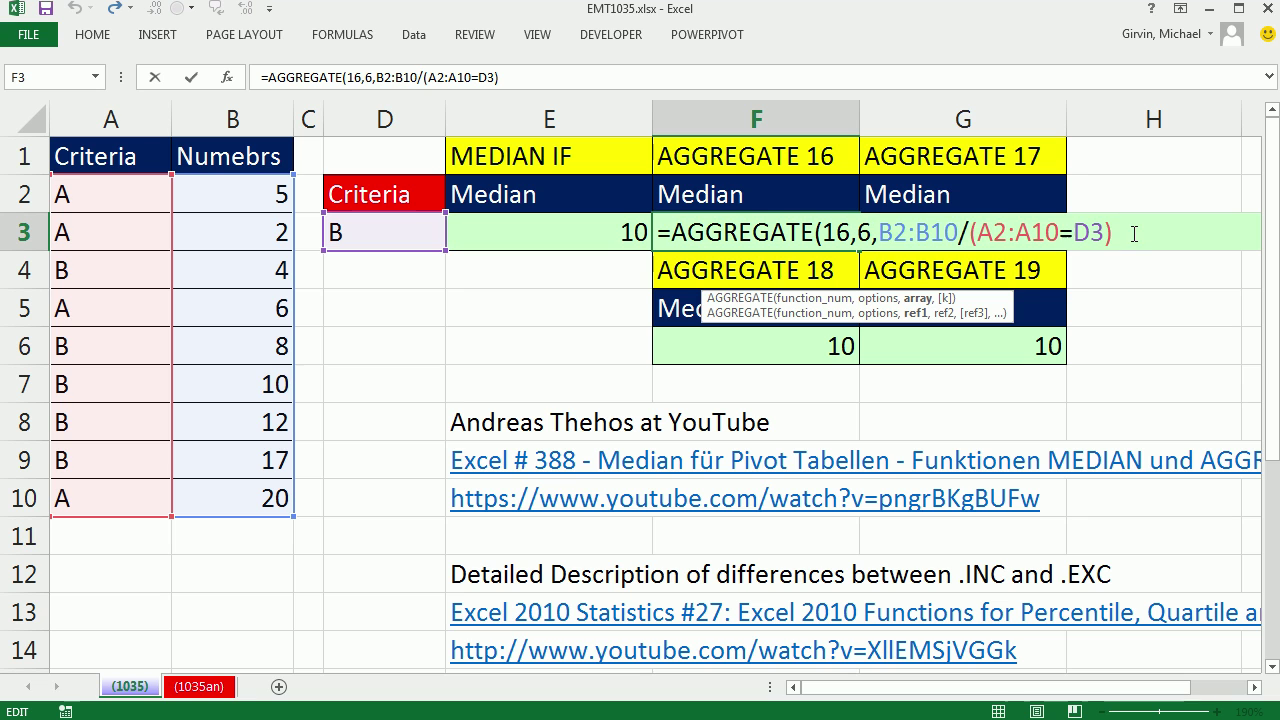
type(",")
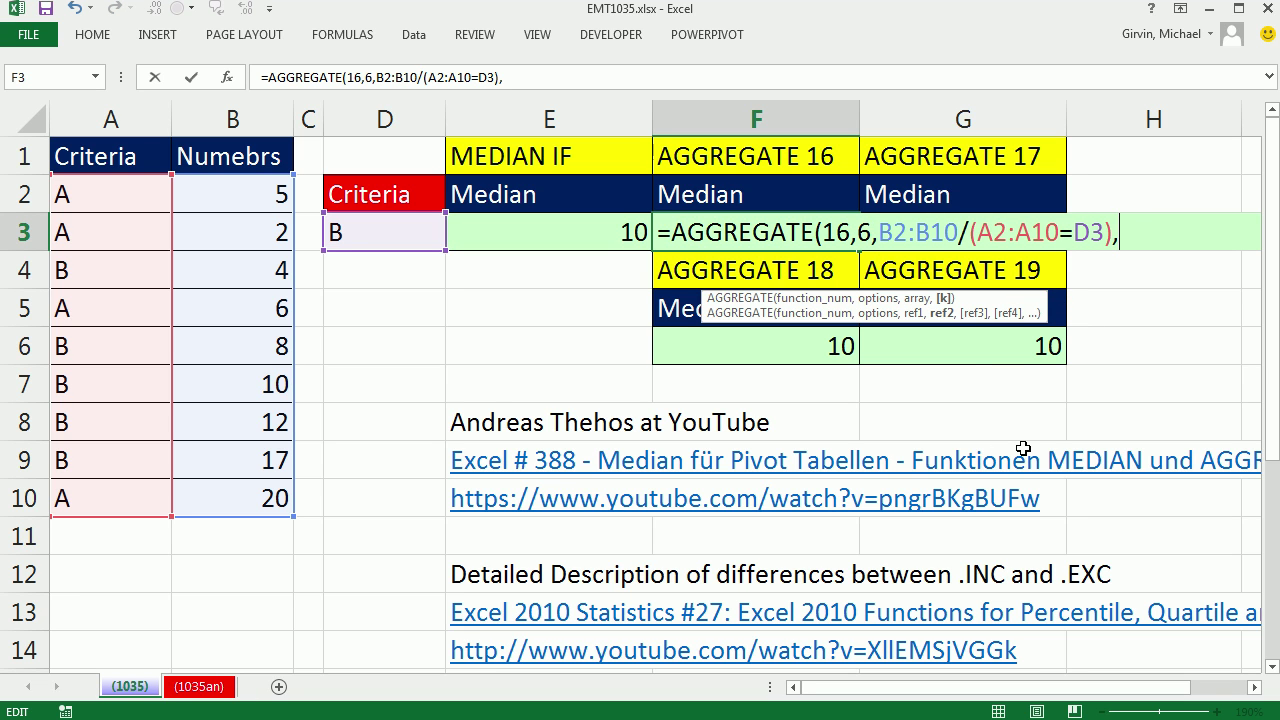
type(".5)")
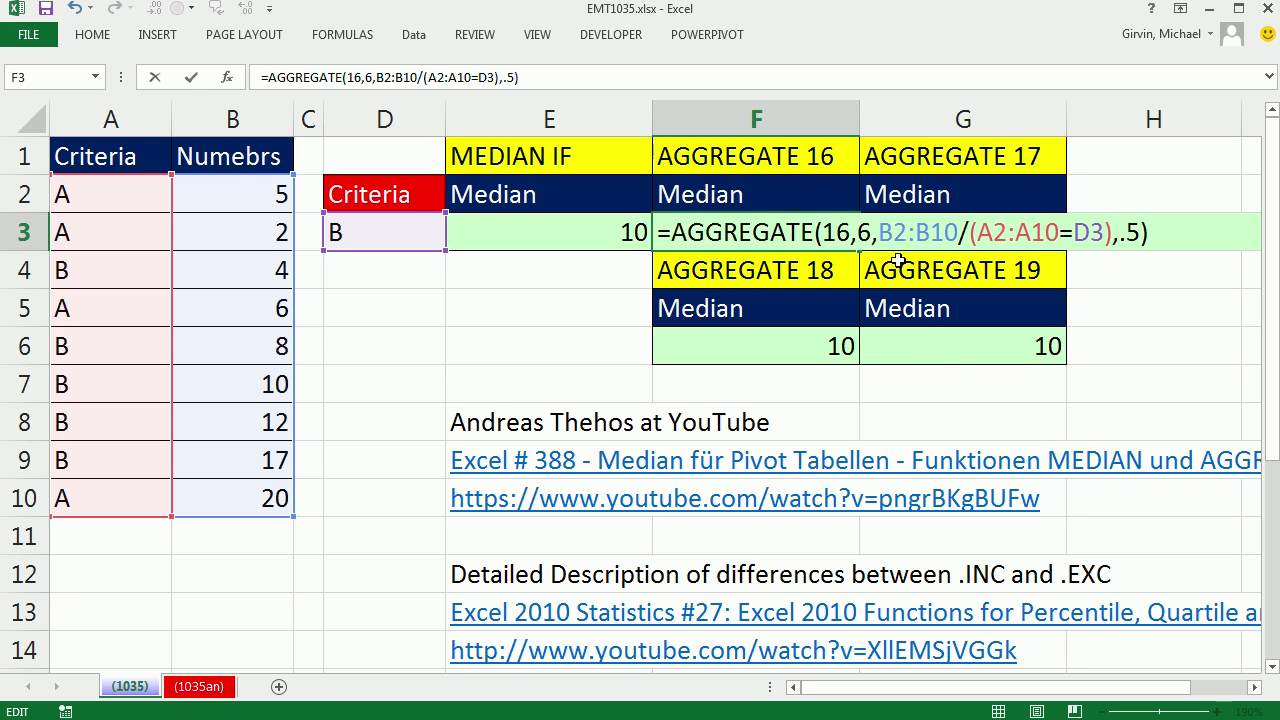
left_click(837, 232)
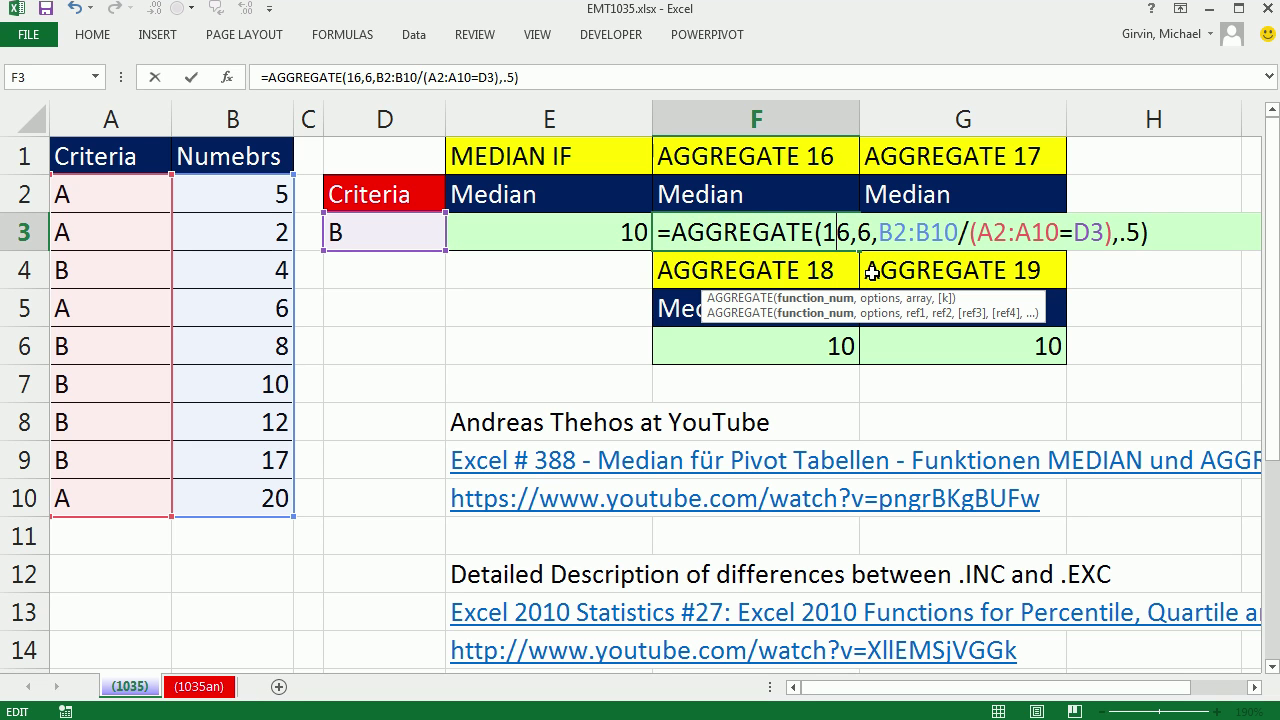
- Commit the completed AGGREGATE 16 median formula in F3 and keep that cell selected
key("ctrl+Return")
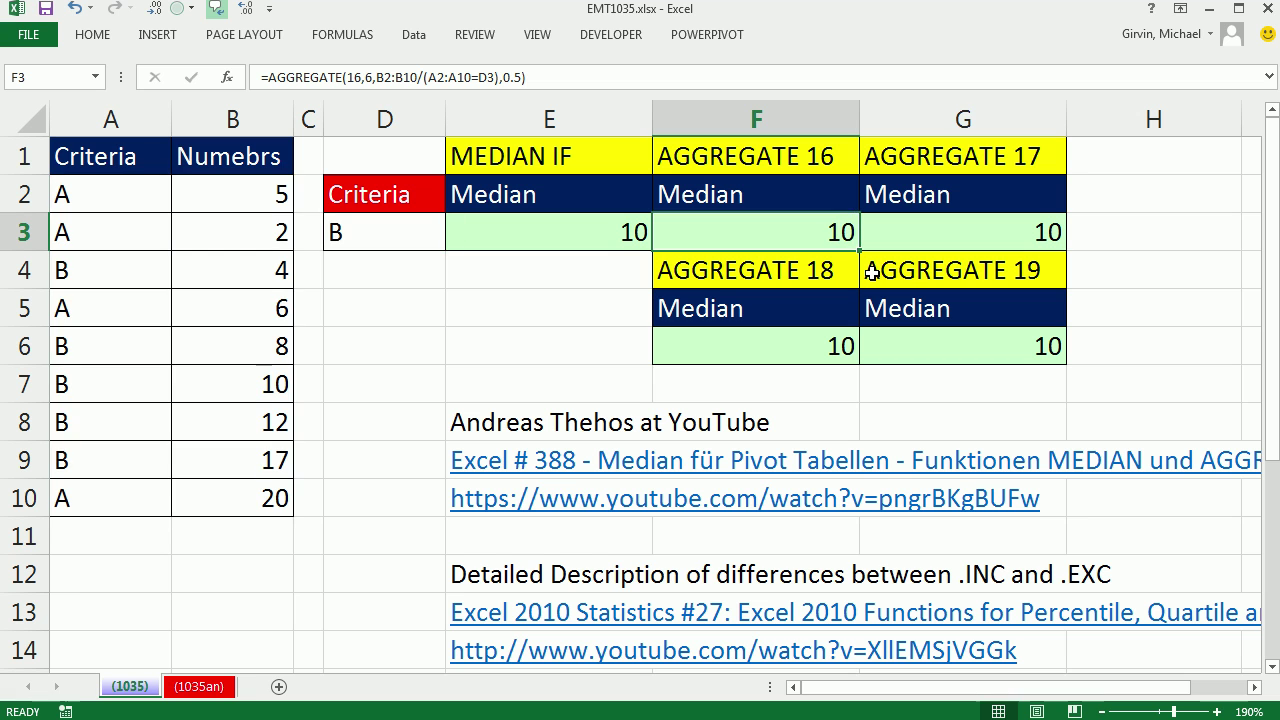
- Examine the AGGREGATE 17, 18 and 19 formulas in G3, F6 and G6, comparing their function numbers and k arguments, and return to F3
double_click(1011, 232)
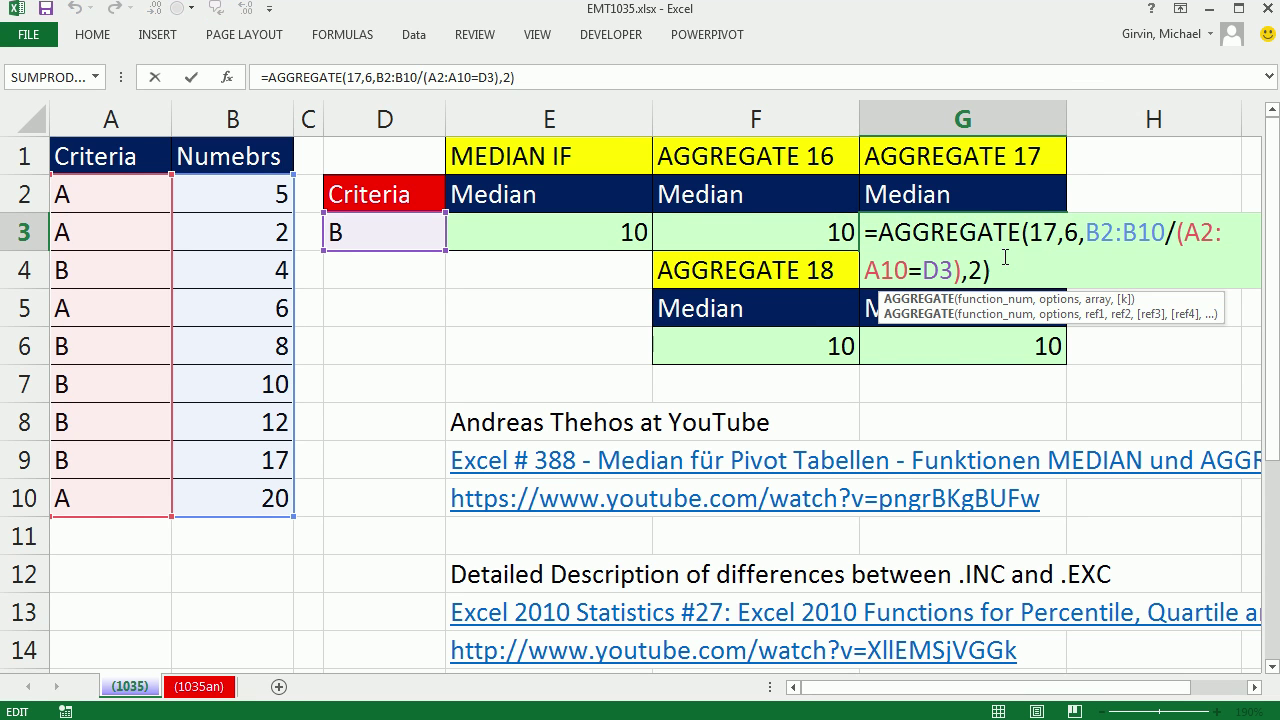
key("Escape")
left_click(827, 345)
double_click(827, 345)
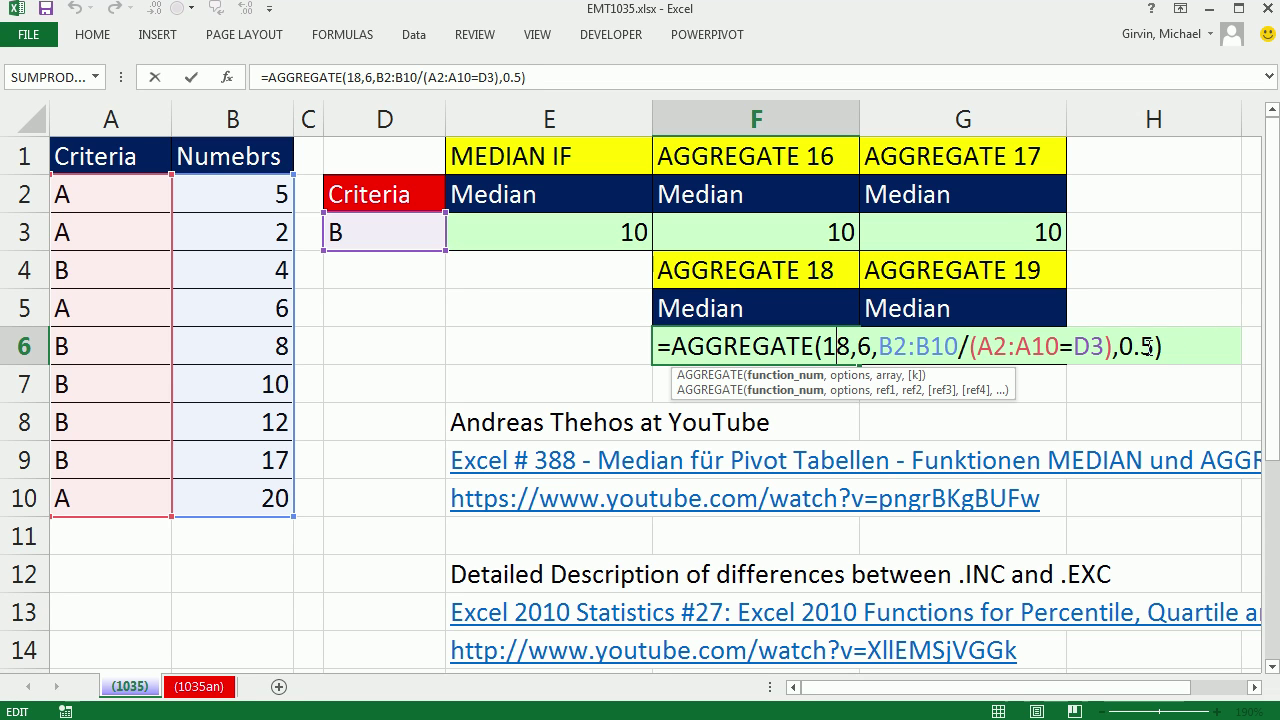
key("ctrl+Return")
double_click(1000, 228)
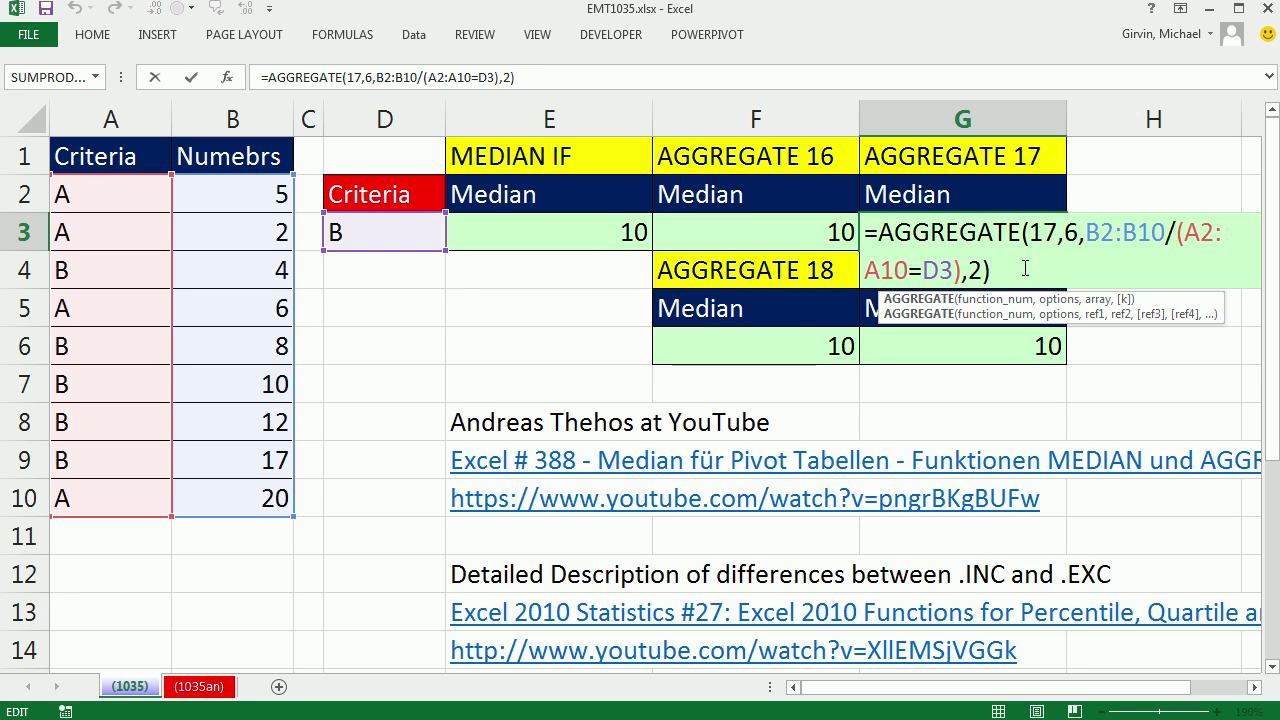
left_click(1045, 232)
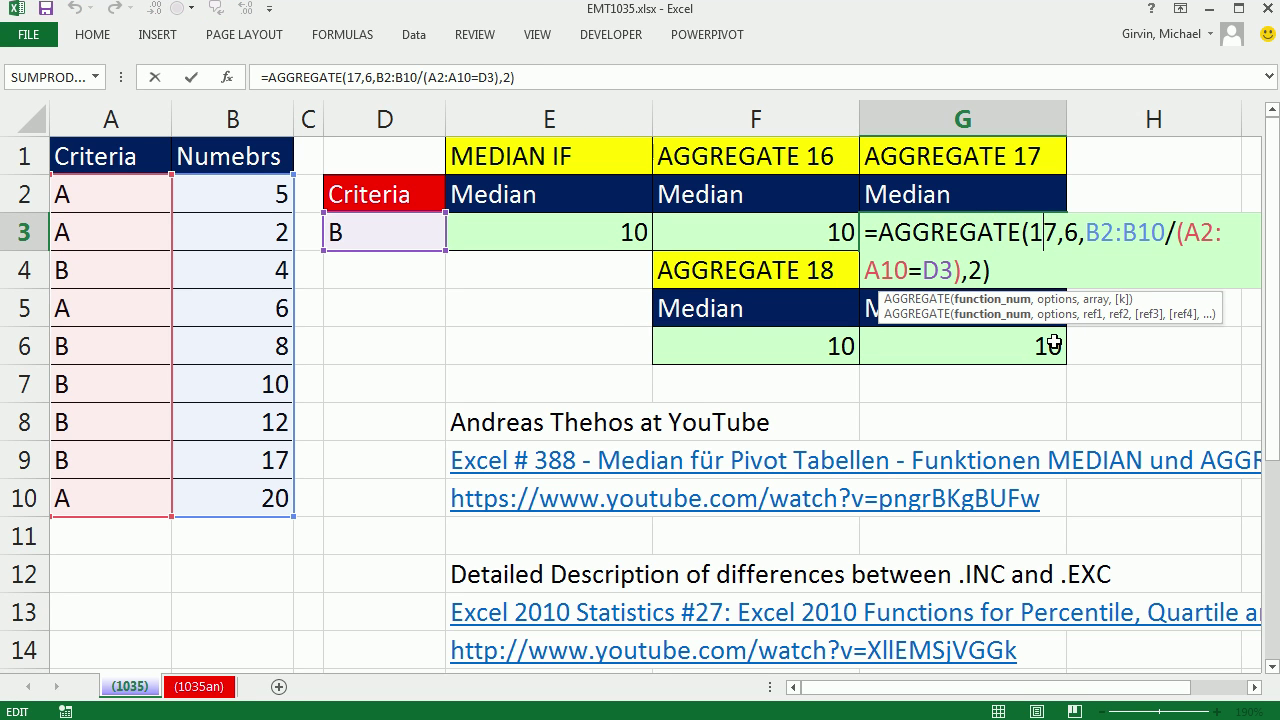
key("ctrl+Return")
double_click(1050, 345)
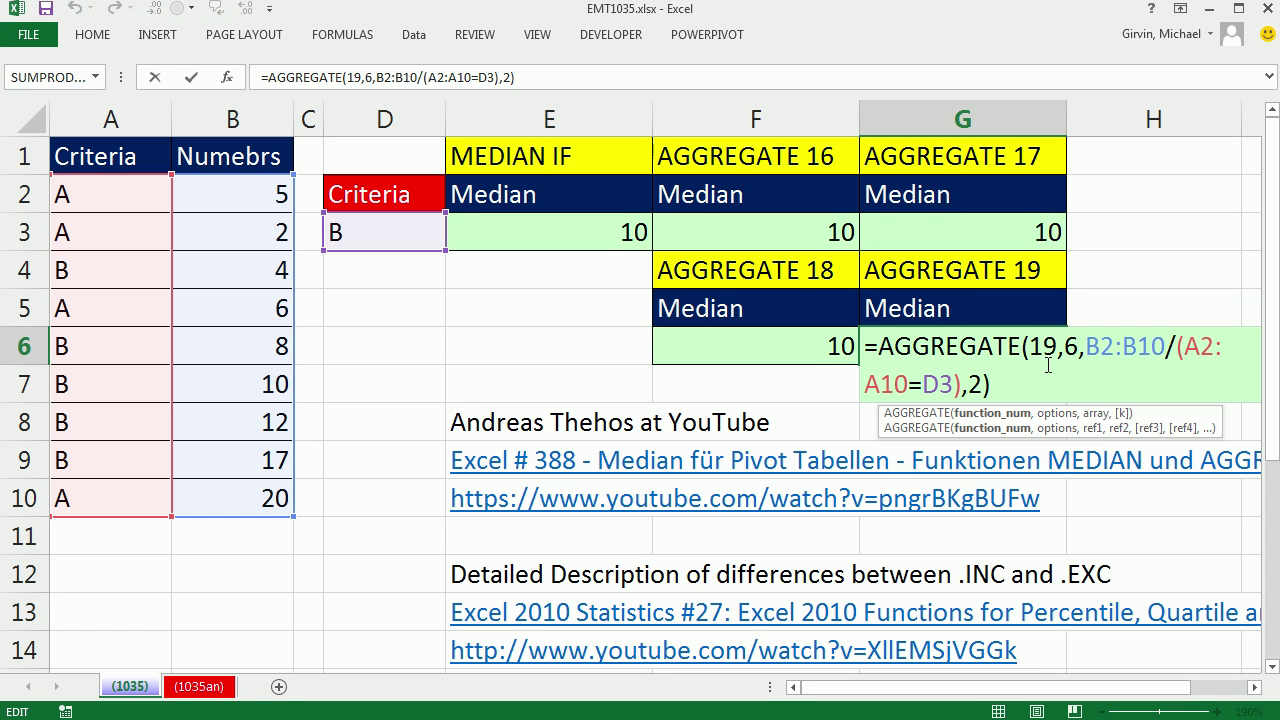
key("ctrl+Return")
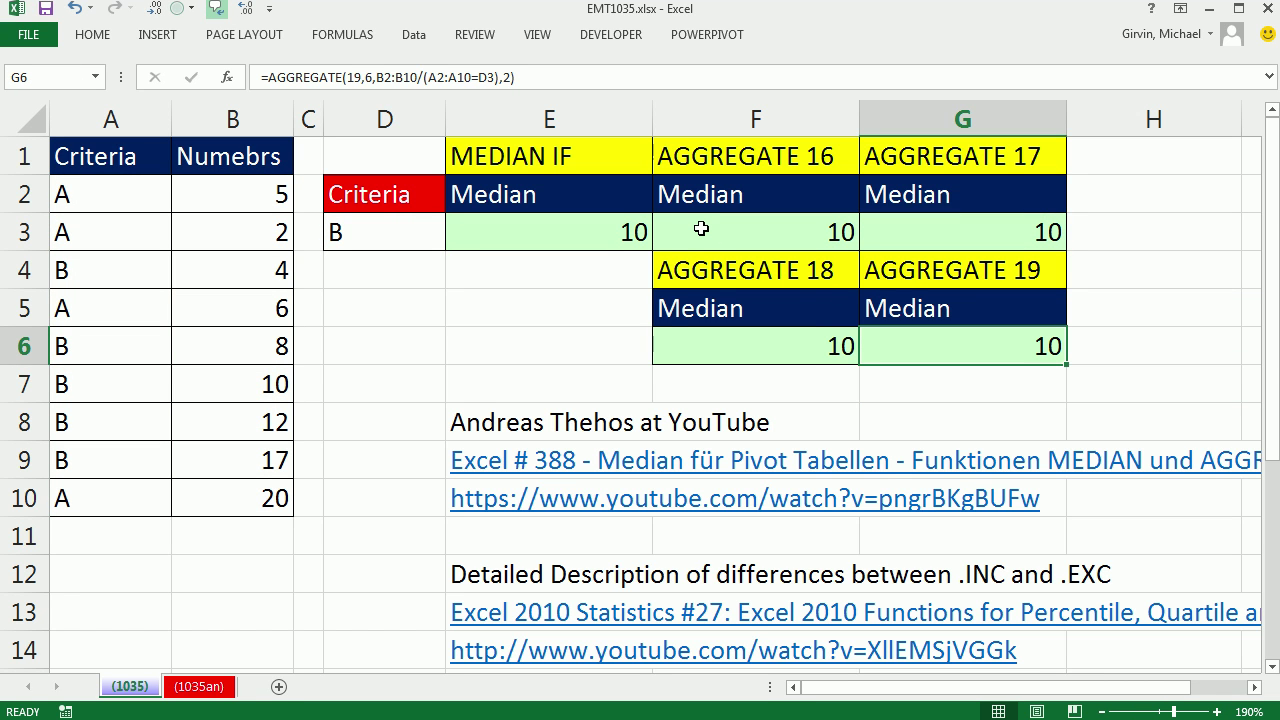
double_click(701, 229)
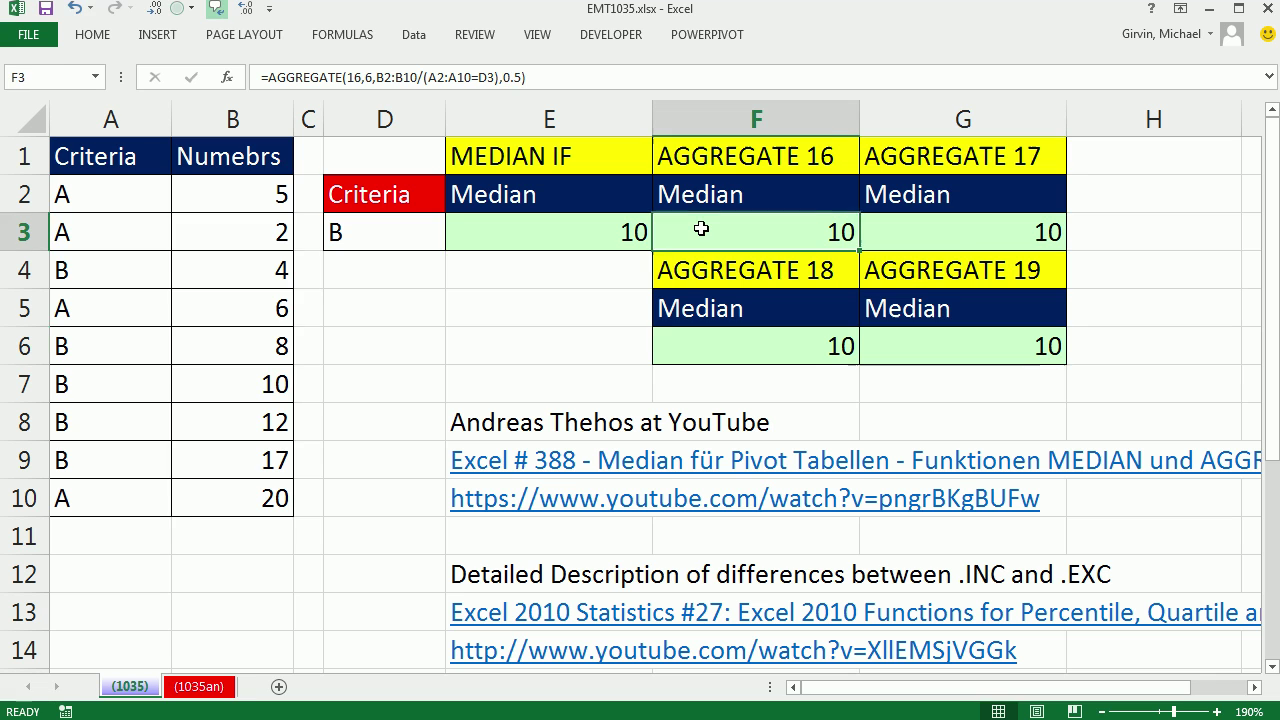